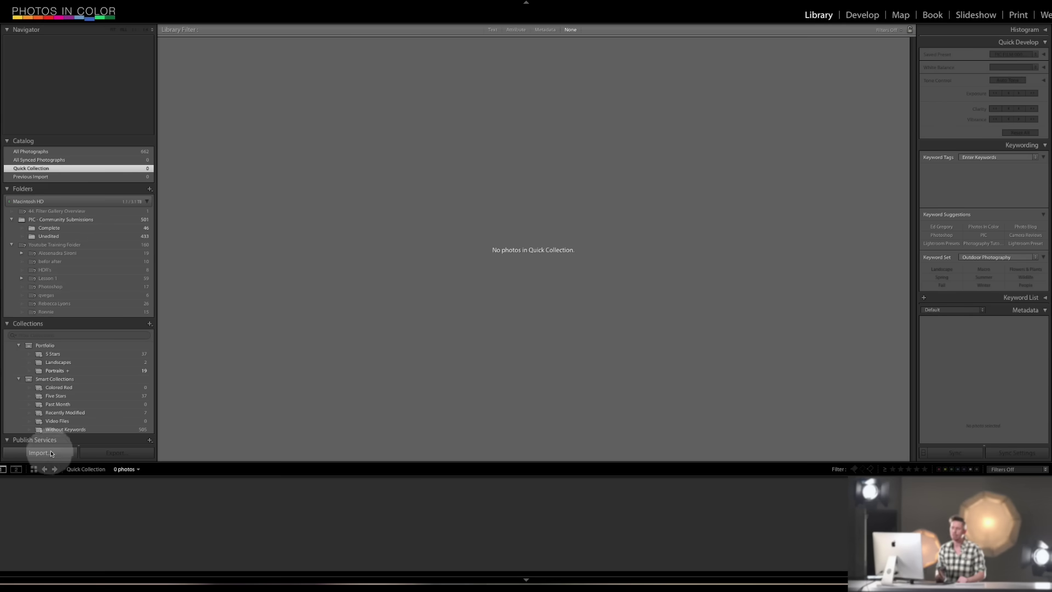
Step: Open the Import dialog and load the 21 photos from the CANON_DC card's untitled folder
left_click(76, 3)
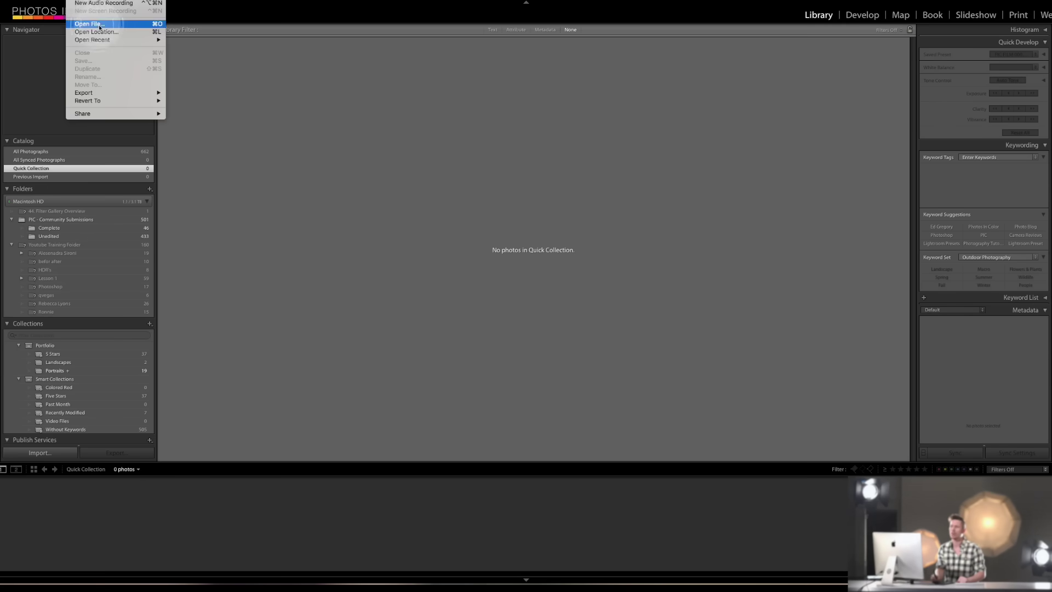
left_click(57, 2)
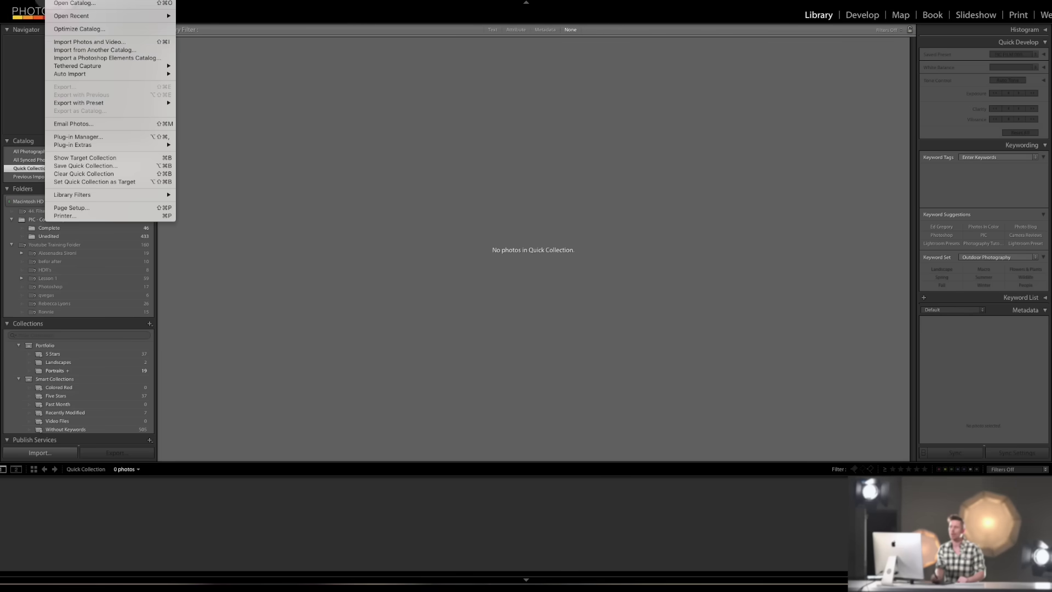
left_click(80, 42)
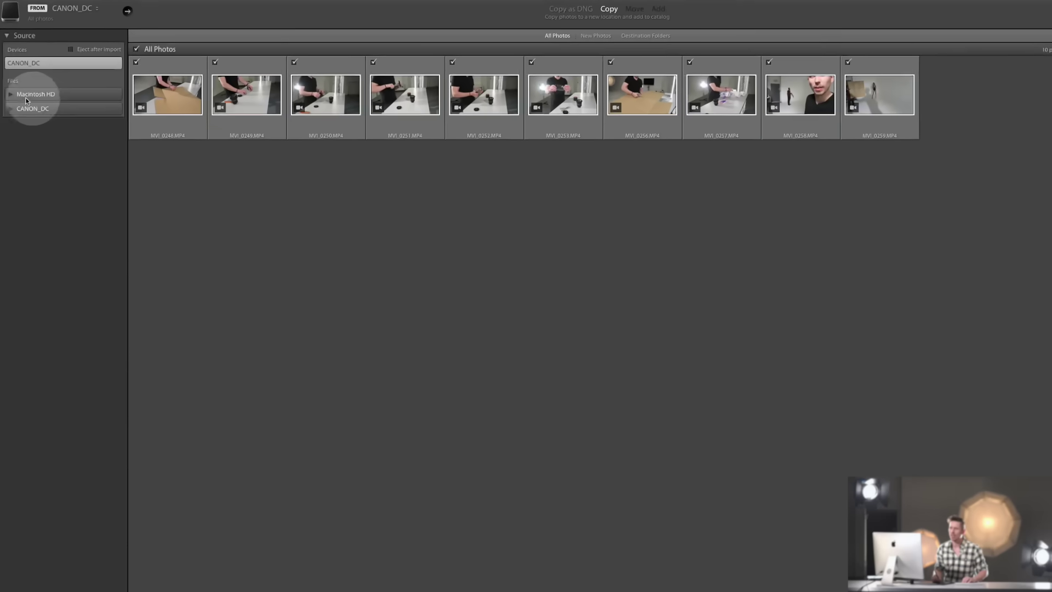
left_click(22, 116)
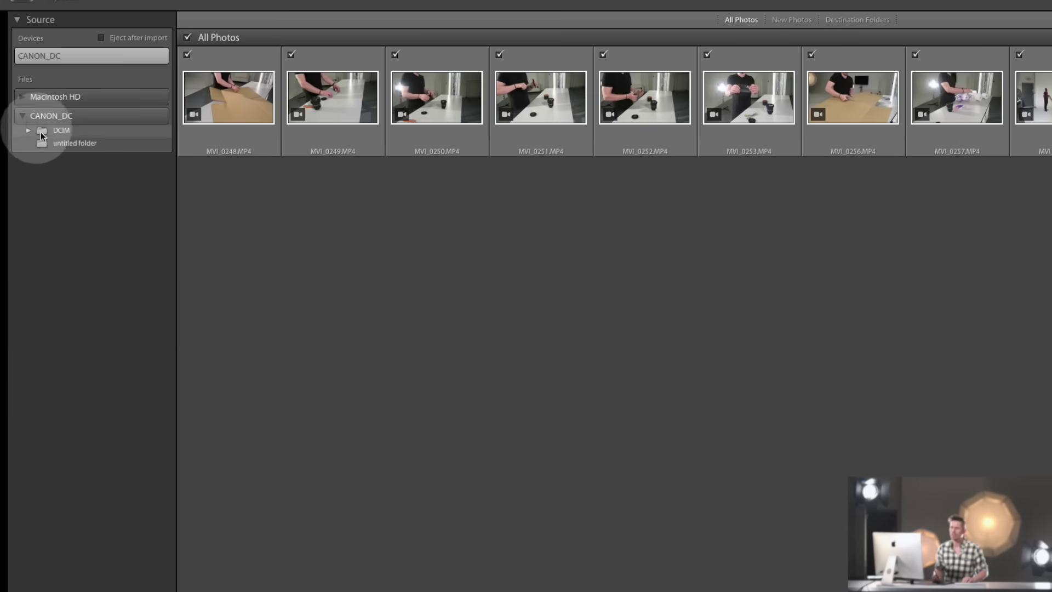
left_click(78, 142)
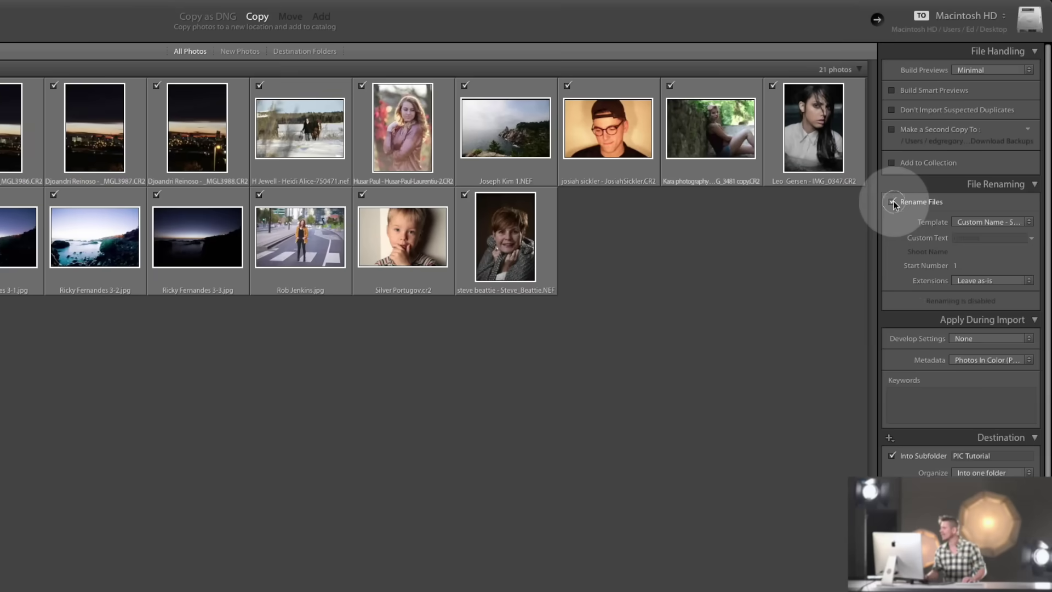
Step: Import the photos without renaming, tagged with keyword PIC, into a Desktop 'PIC Tutorial' subfolder
left_click(892, 202)
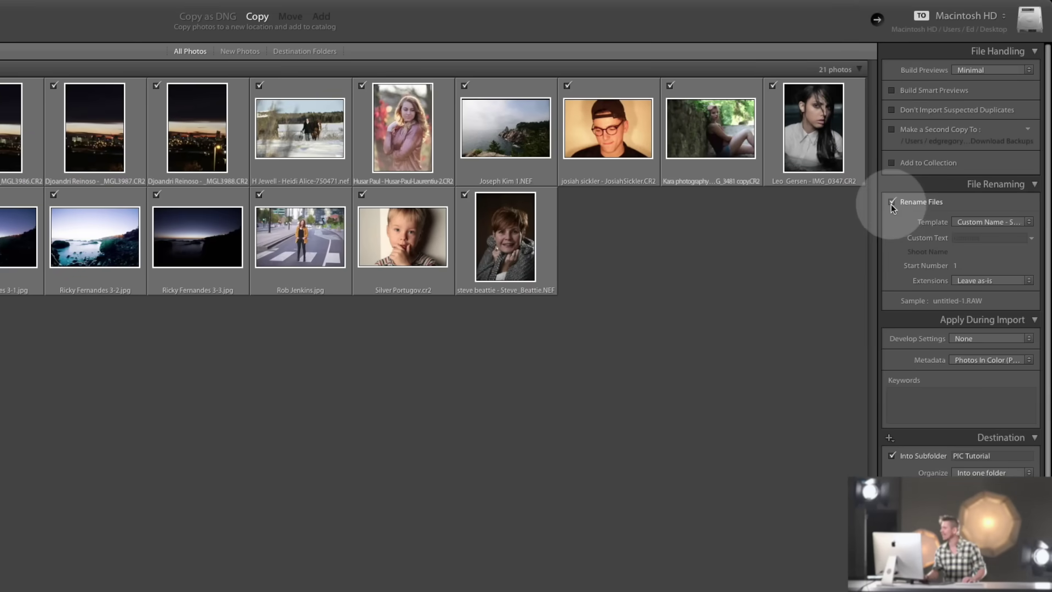
left_click(892, 202)
left_click(928, 406)
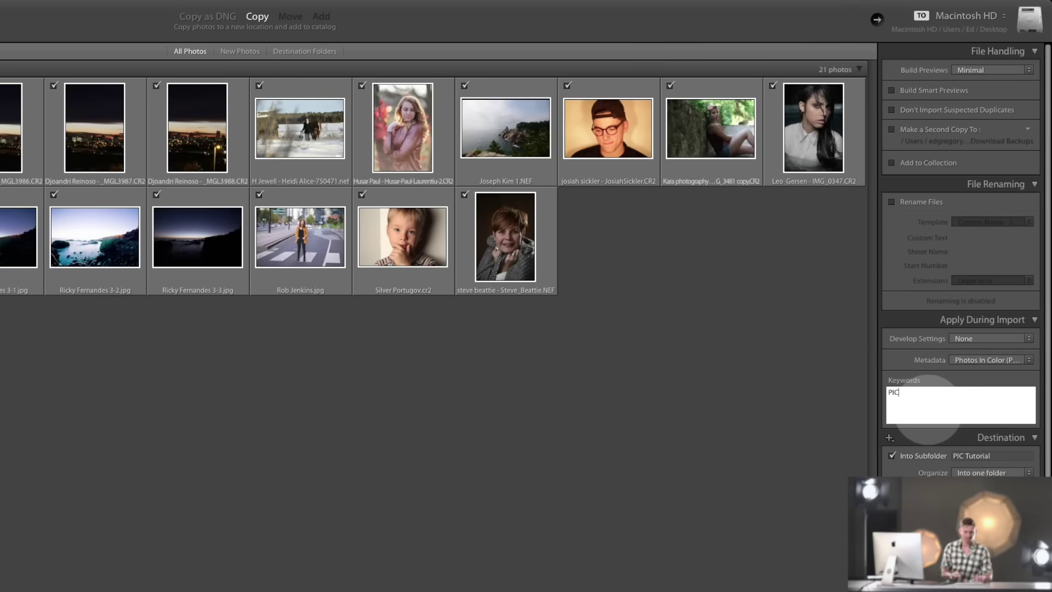
left_click(347, 340)
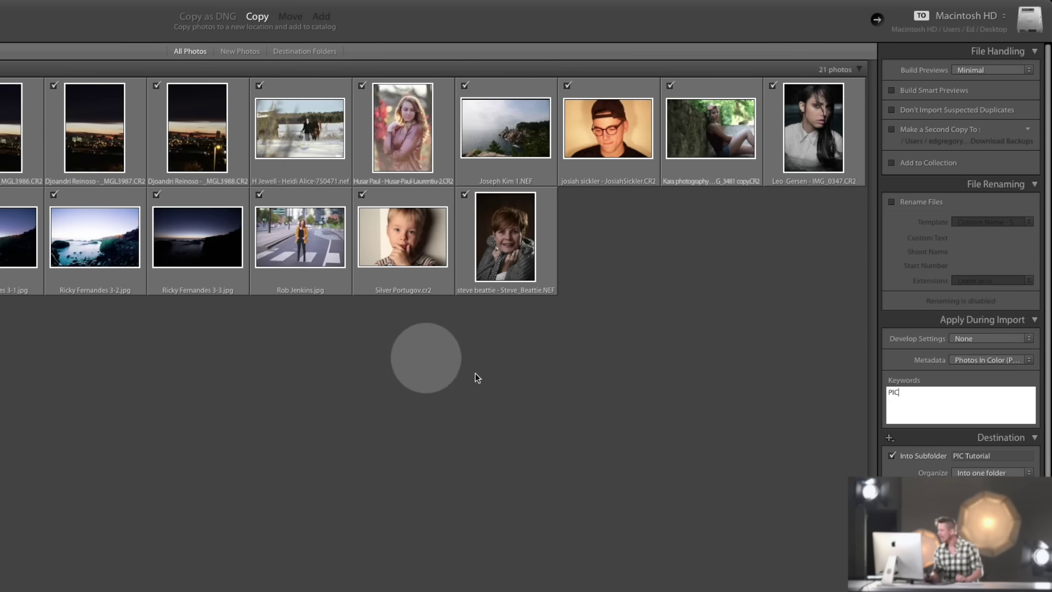
left_click(1030, 339)
left_click(930, 316)
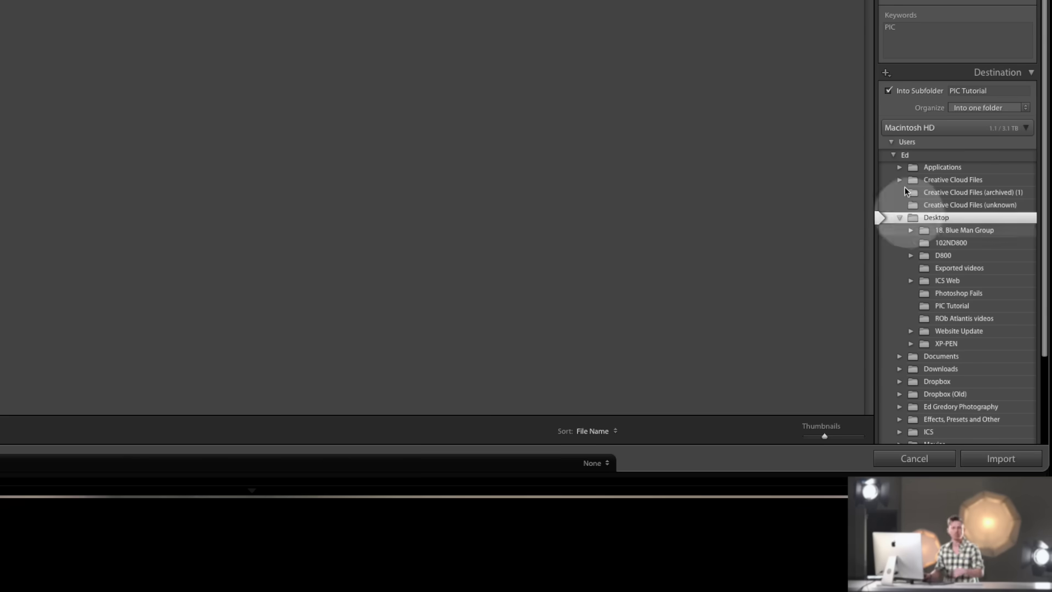
left_click(997, 455)
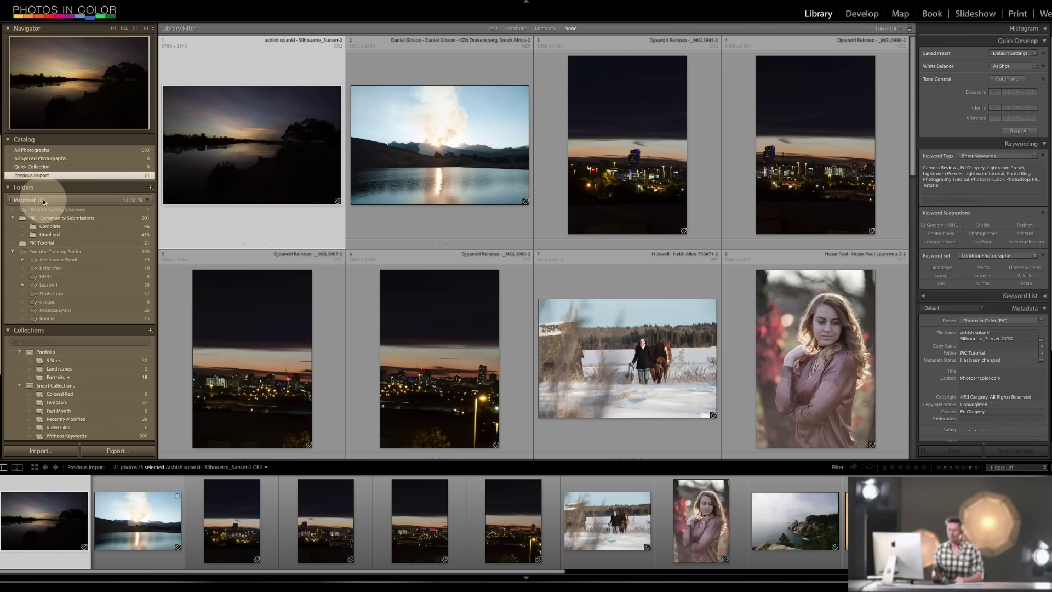
Step: Browse the PIC Tutorial folder, glance at the 'befor after' folder, then return to PIC Tutorial
left_click(55, 244)
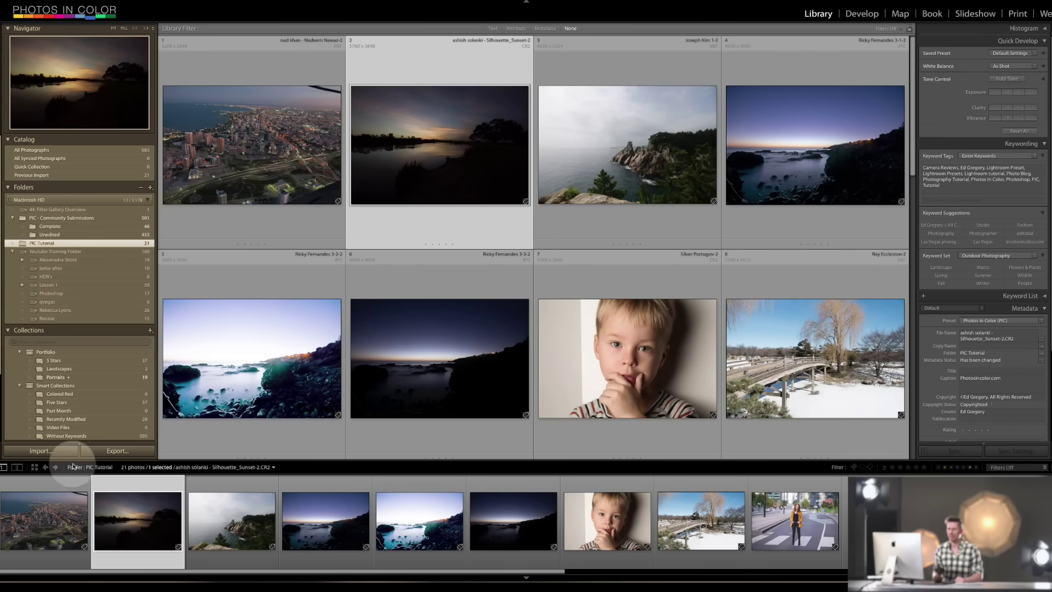
left_click(49, 268)
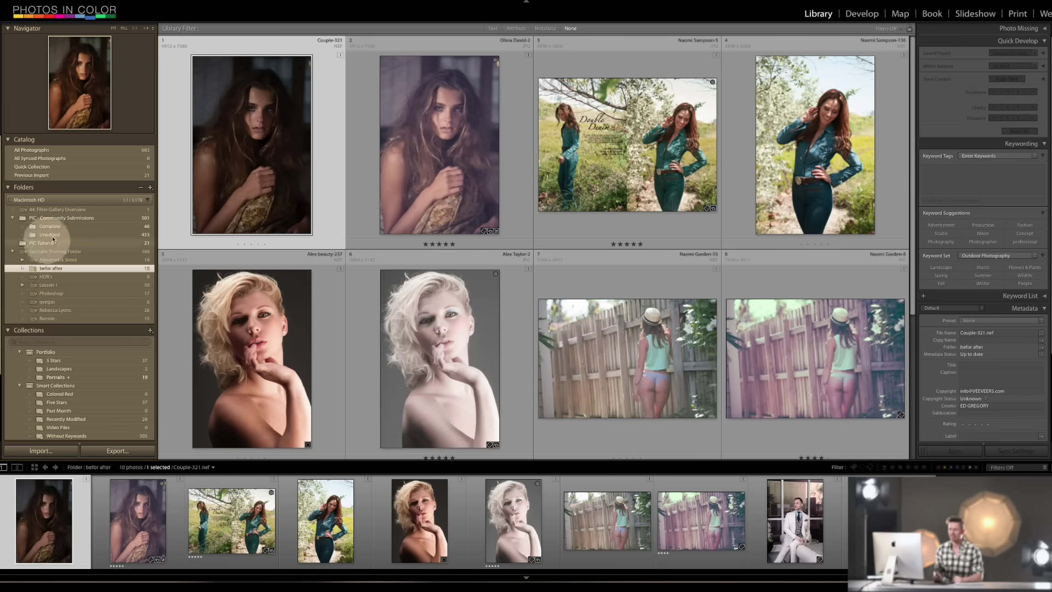
left_click(56, 243)
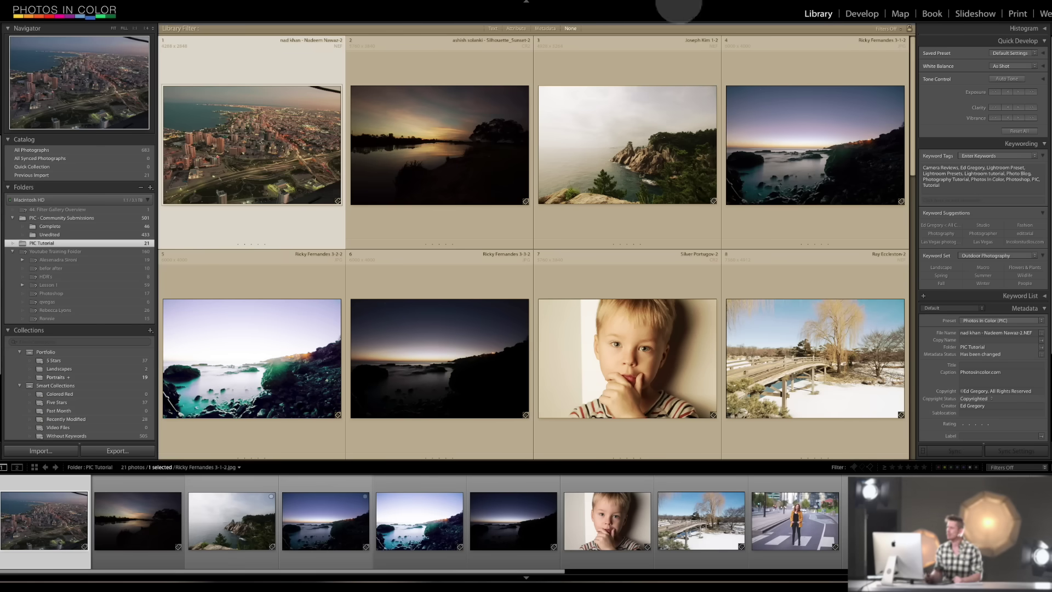
Step: Show the aerial city photo enlarged, peek at the silhouette sunset, then return to the city shot
double_click(248, 153)
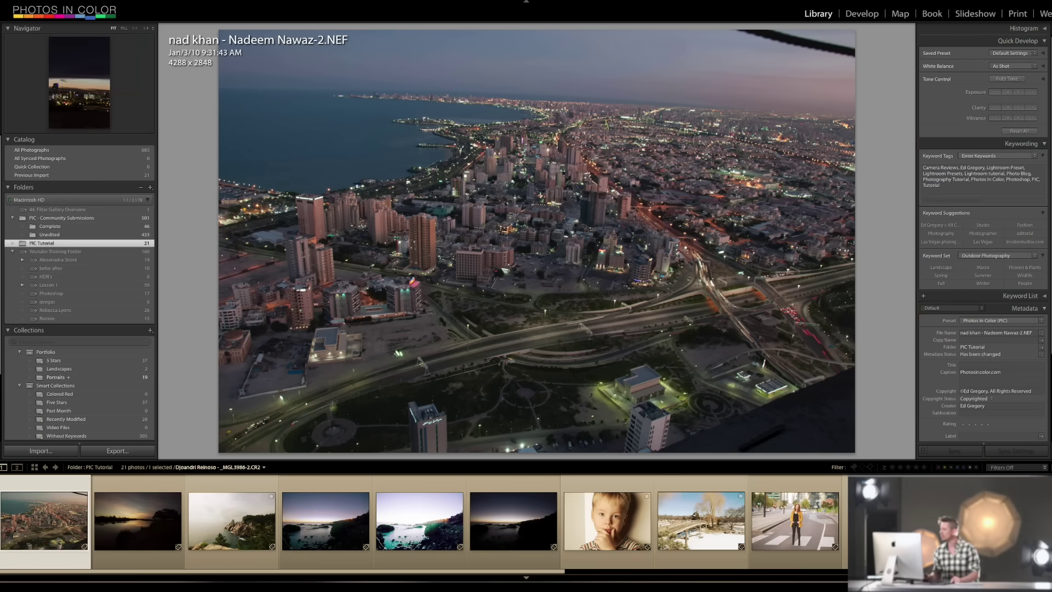
left_click(137, 521)
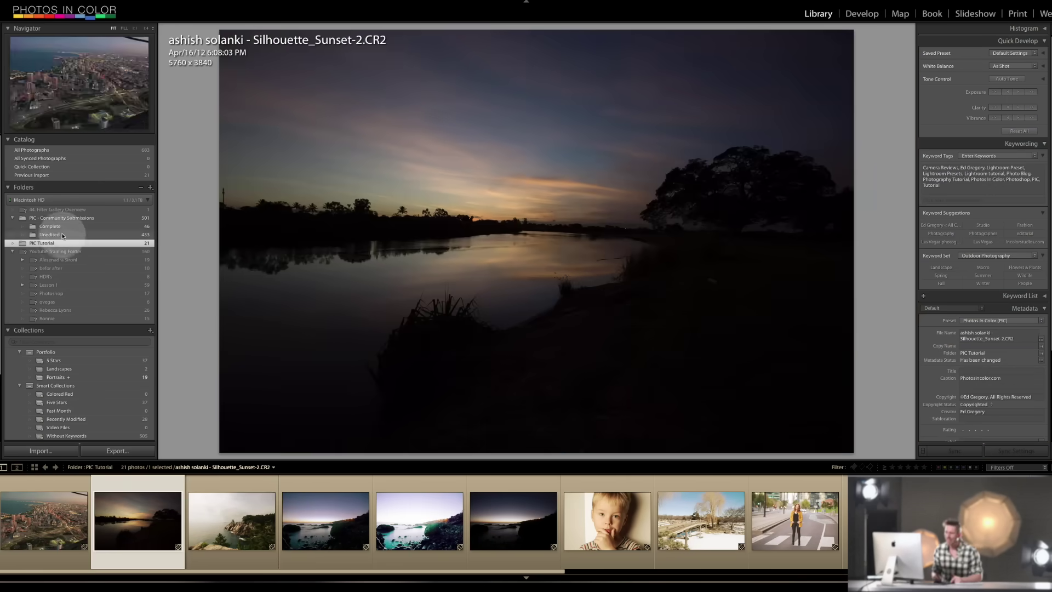
left_click(61, 540)
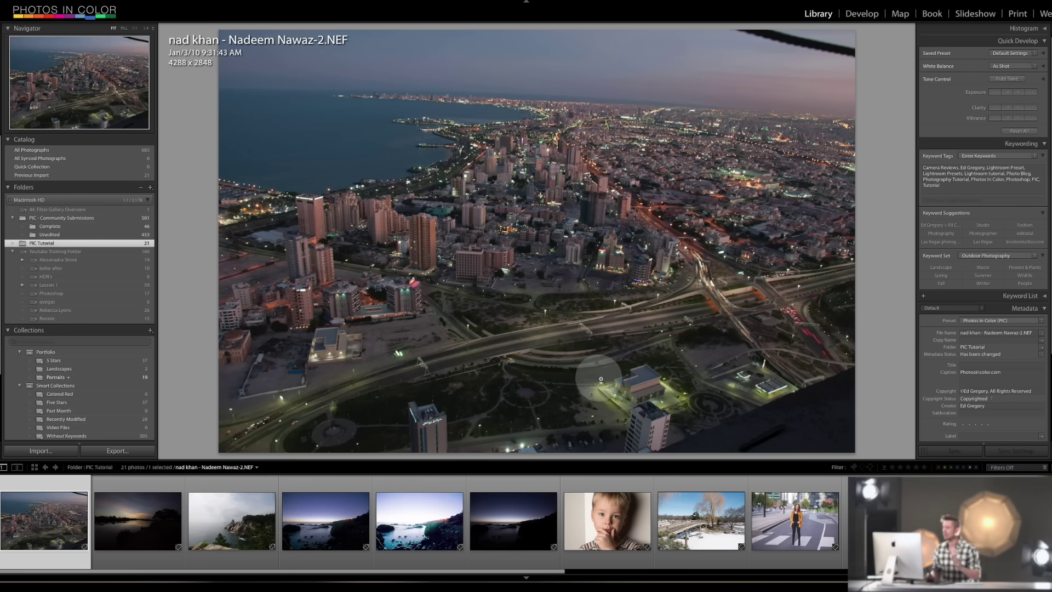
Step: Add the boy portrait to the Portraits collection, then delete it from that collection
left_click(613, 521)
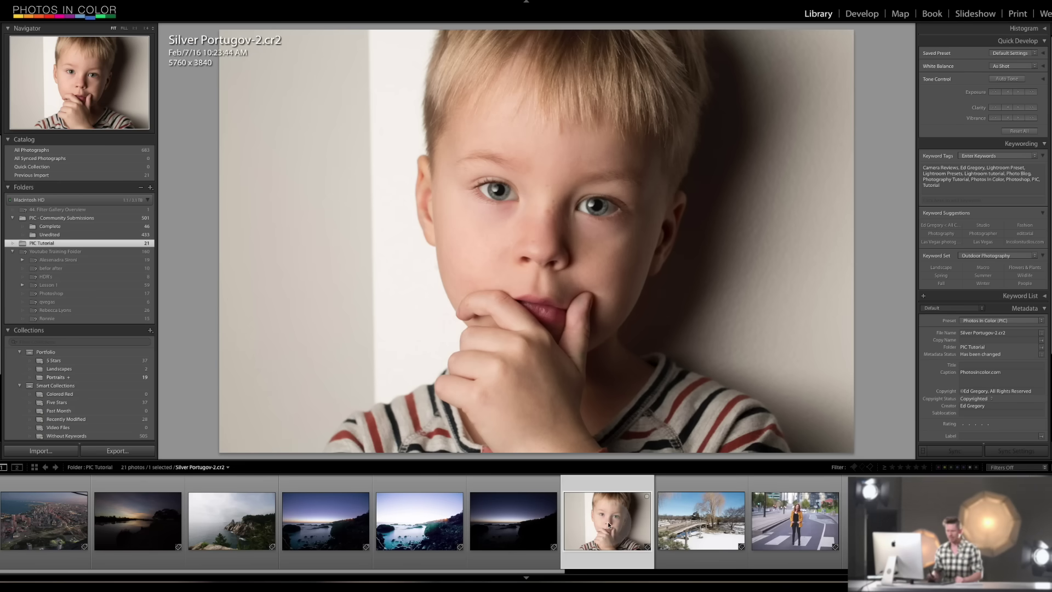
left_click_drag(603, 511, 76, 378)
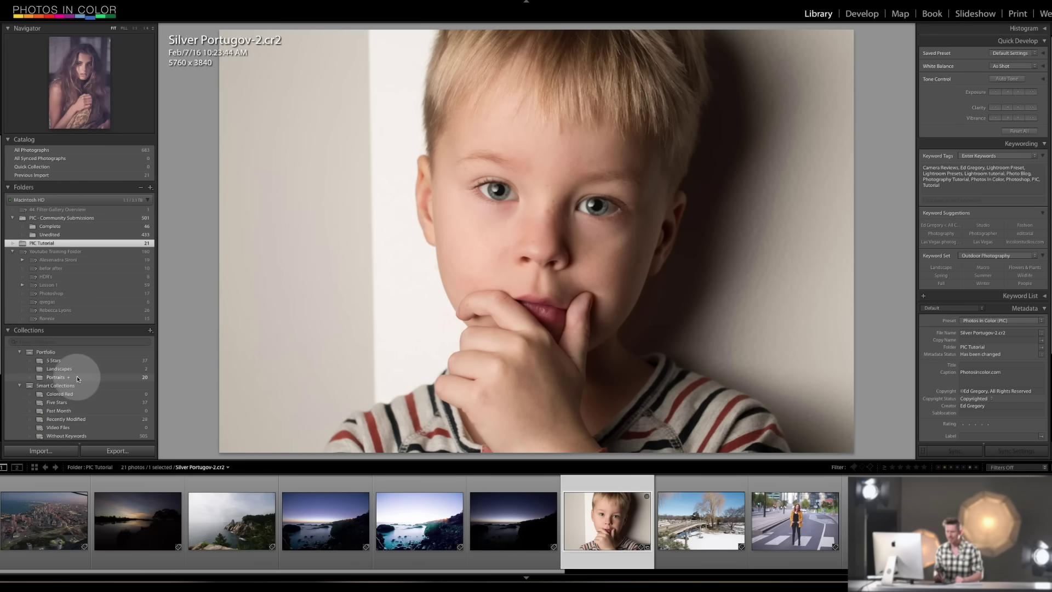
left_click(77, 377)
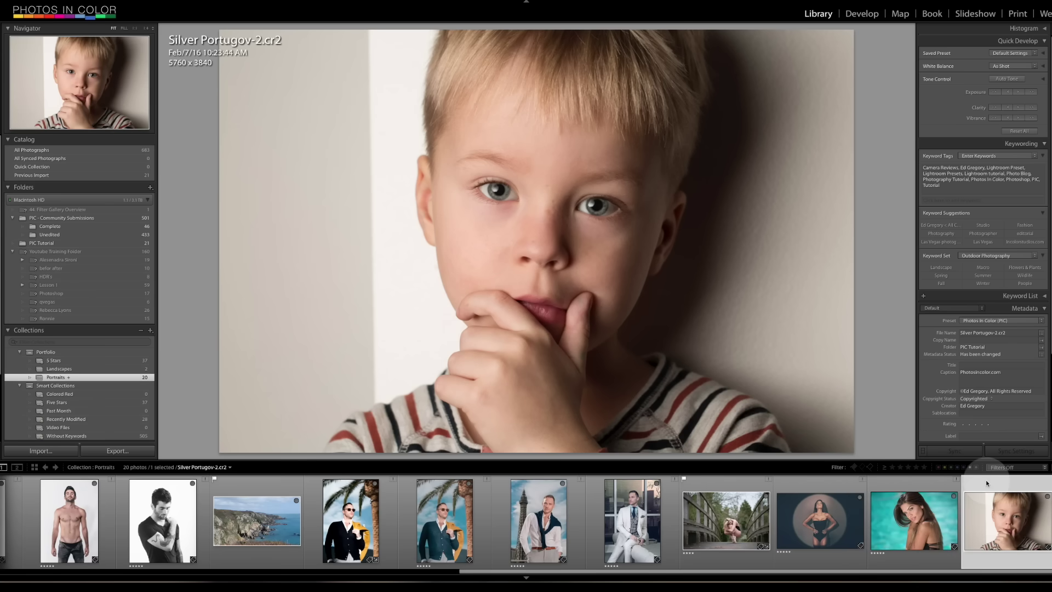
key("Delete")
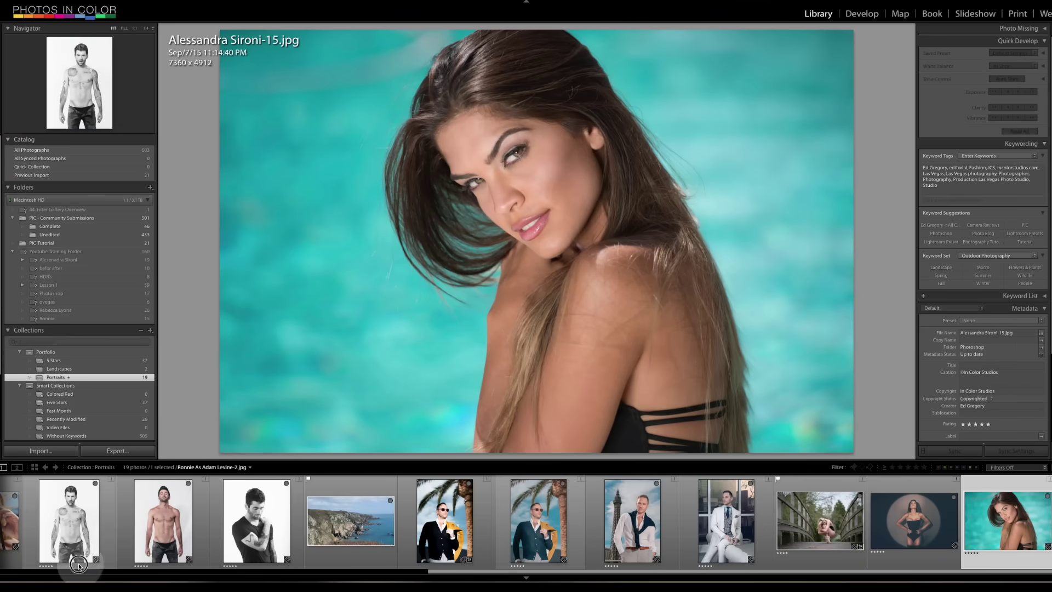
Step: Return to the PIC Tutorial folder and show the boy portrait enlarged again
left_click(247, 572)
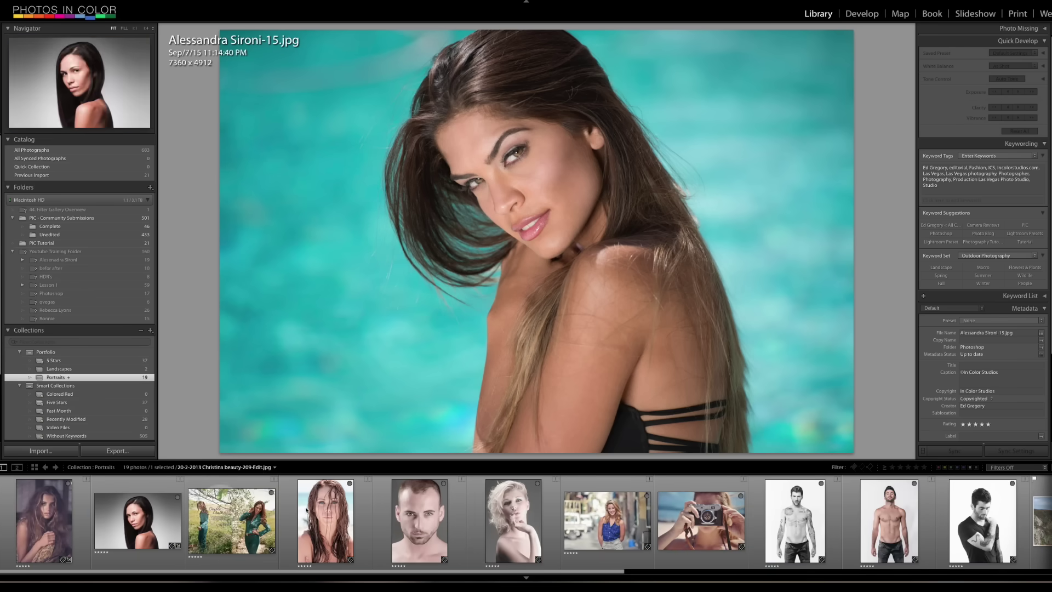
left_click(71, 244)
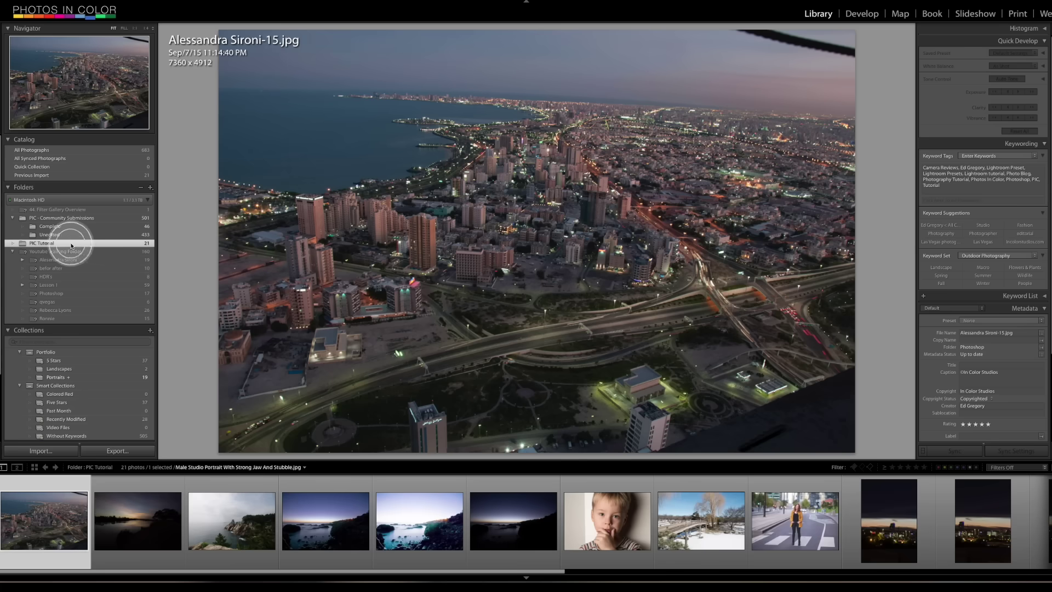
left_click(637, 545)
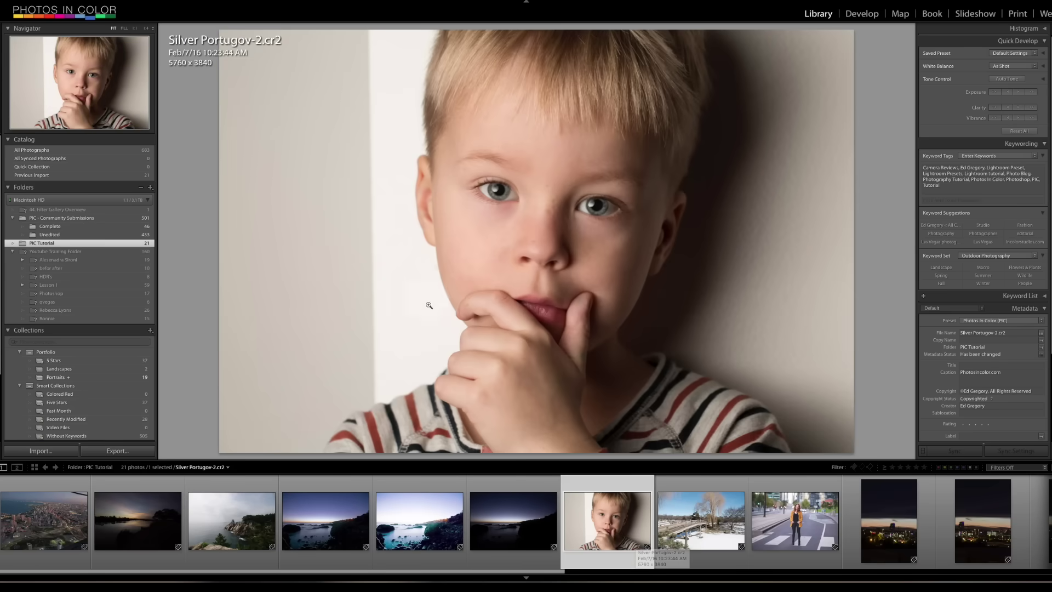
Step: Check the new-collection options, then open and close the Edit Metadata Presets editor unchanged
left_click(150, 332)
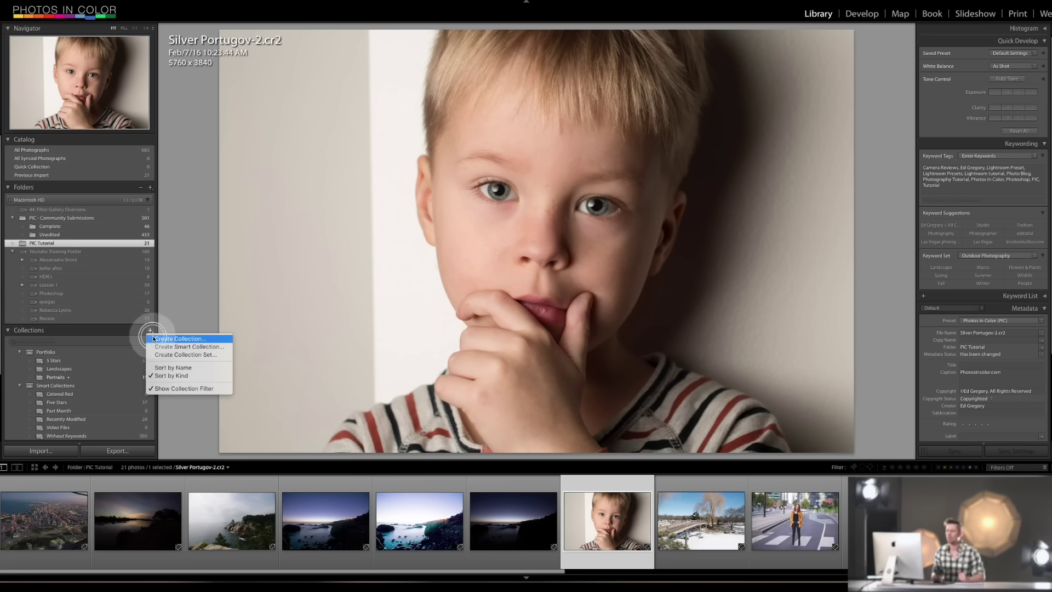
left_click(200, 298)
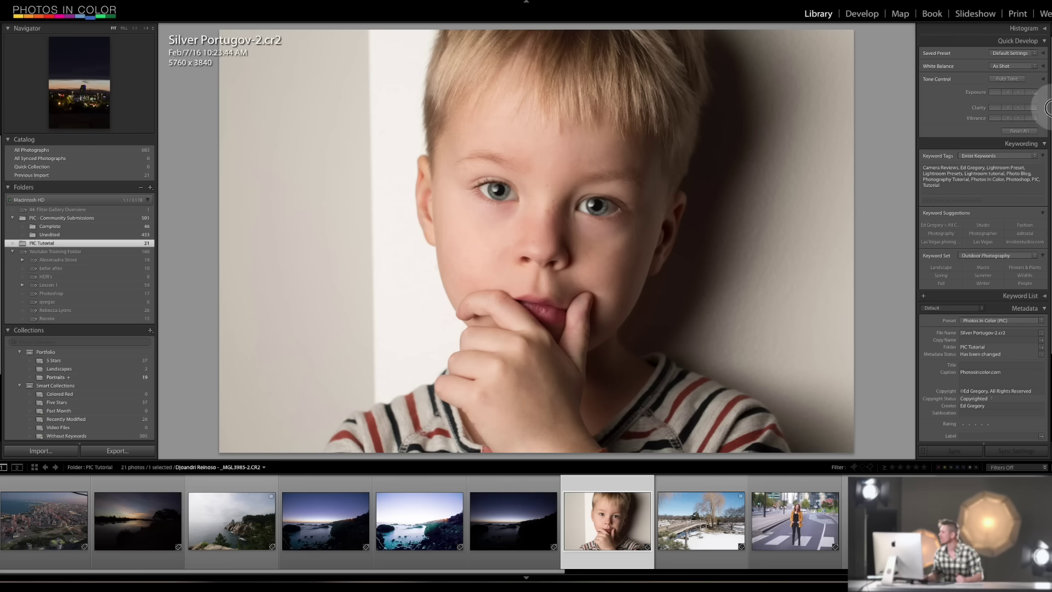
scroll(1048, 108, "down", 2)
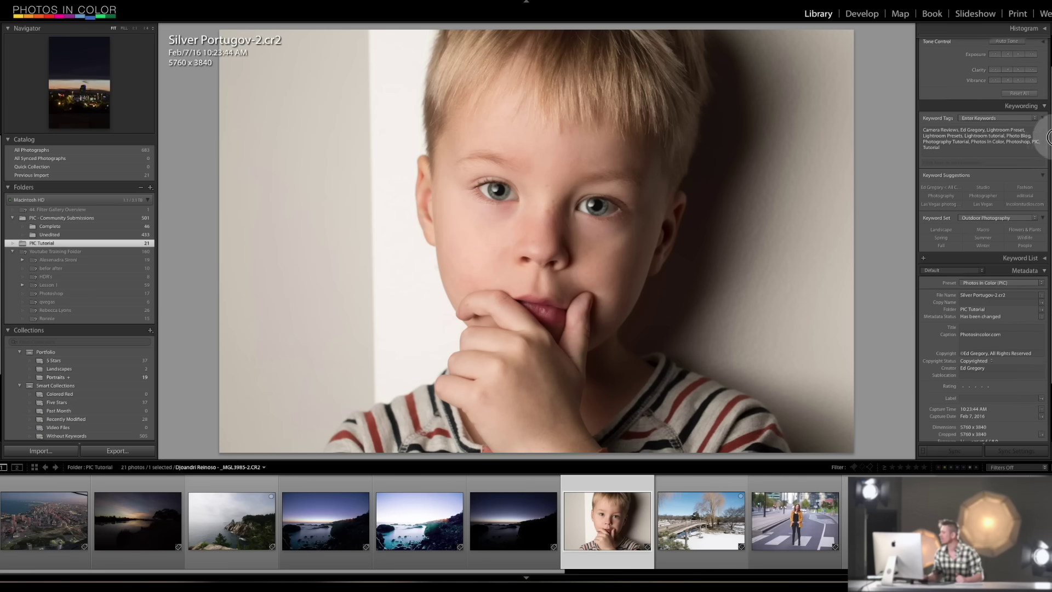
left_click(972, 143)
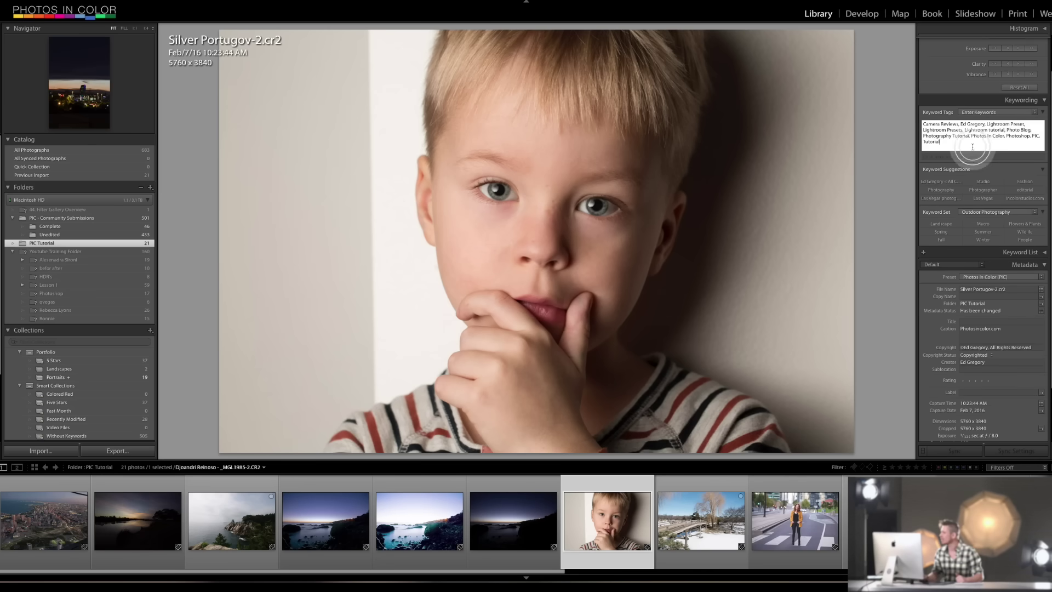
left_click(1000, 277)
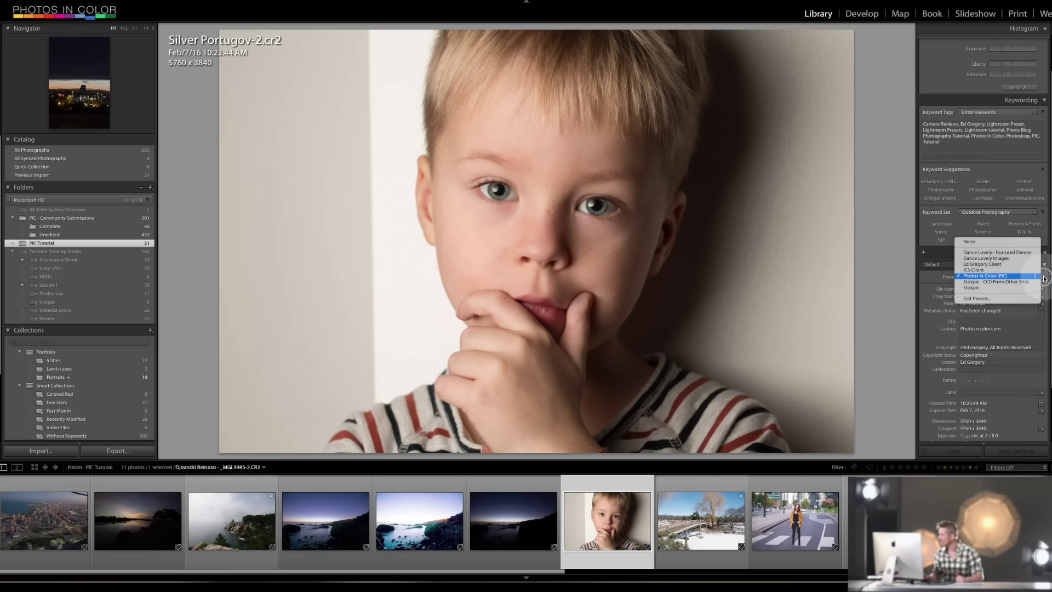
left_click(978, 298)
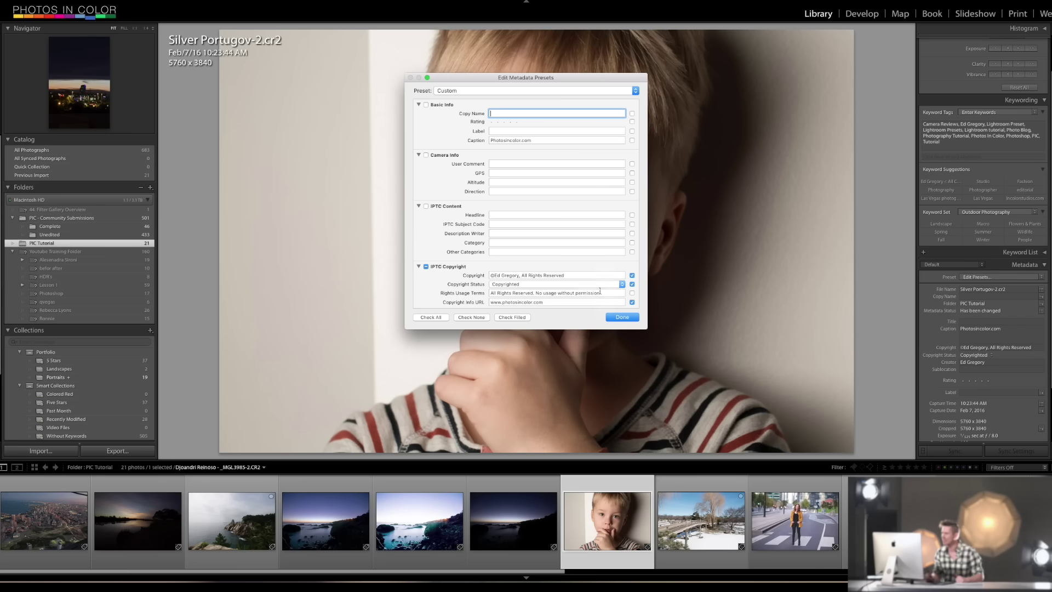
left_click(615, 318)
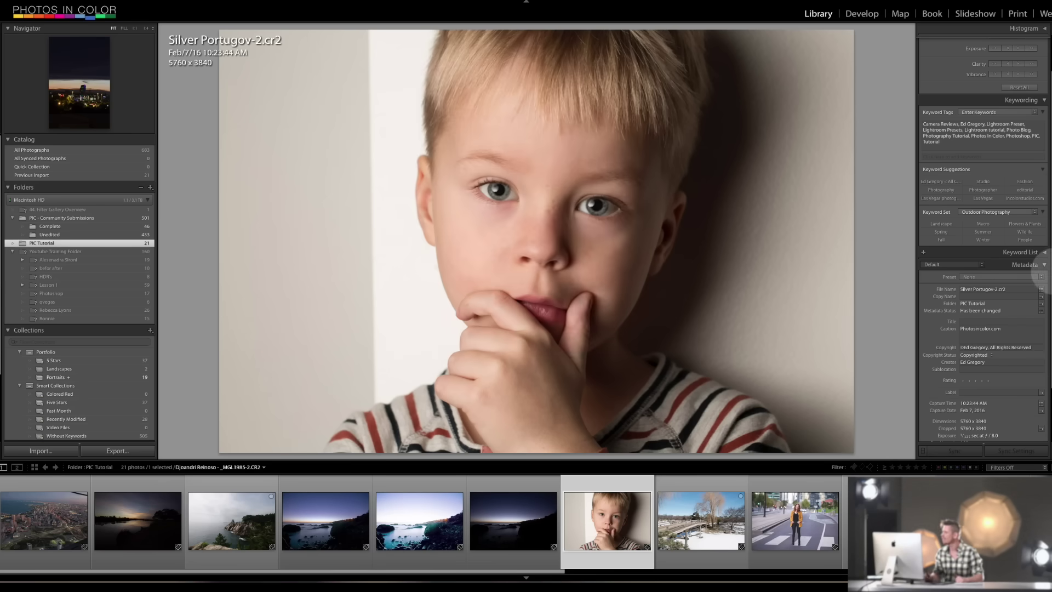
left_click_drag(1046, 266, 1047, 329)
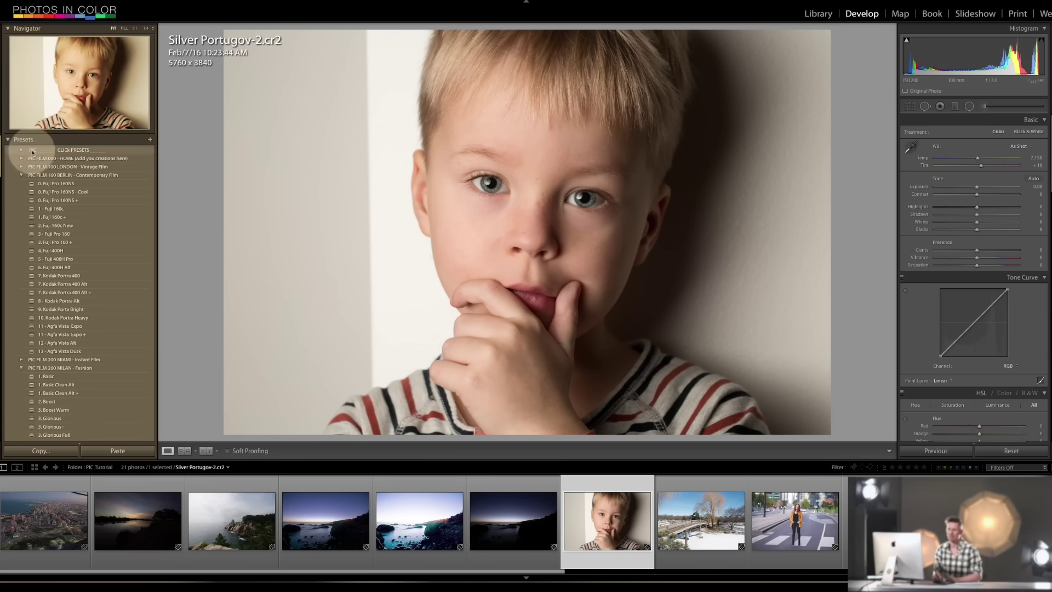
Step: Collapse the Presets panel to reveal History and load the night city aerial photo in Develop
left_click(7, 141)
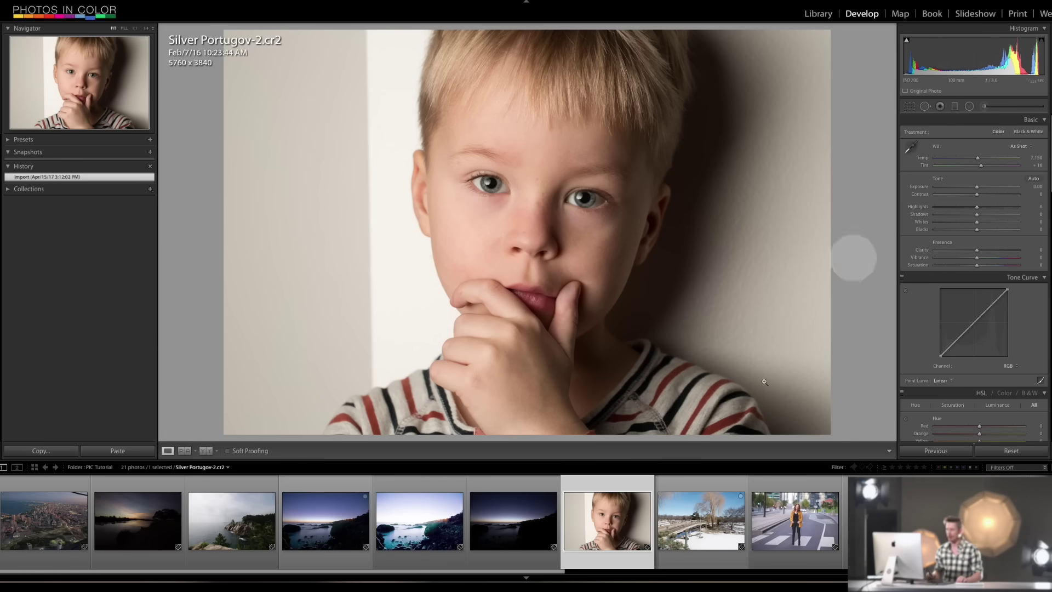
left_click(58, 525)
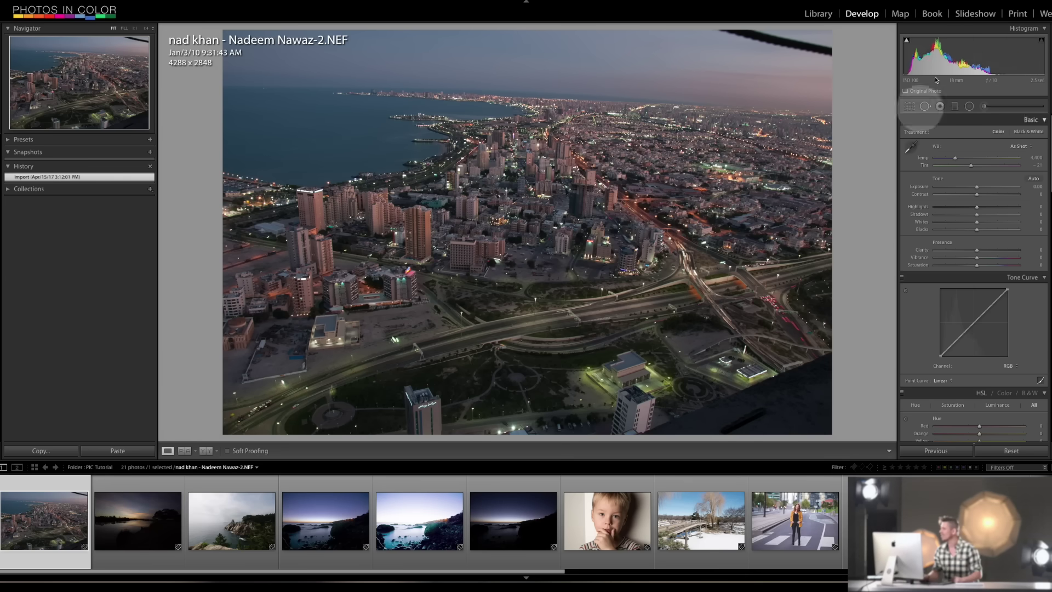
Step: Try histogram edits (Exposure +0.88, Shadows -97 then +82) on the city photo, then reset it
left_click_drag(975, 56, 1002, 56)
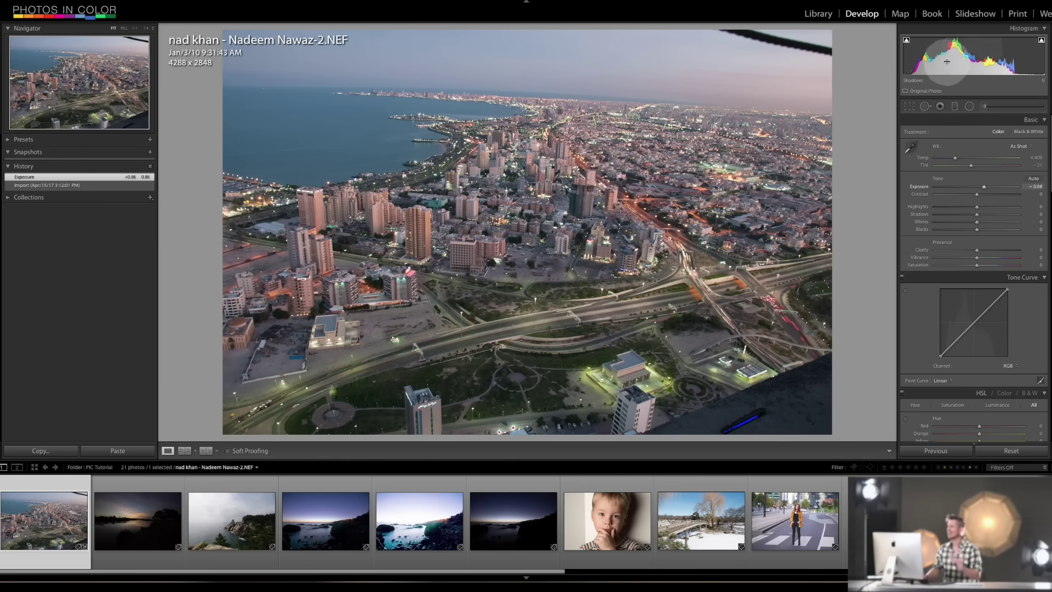
left_click_drag(917, 59, 740, 74)
left_click_drag(926, 57, 850, 59)
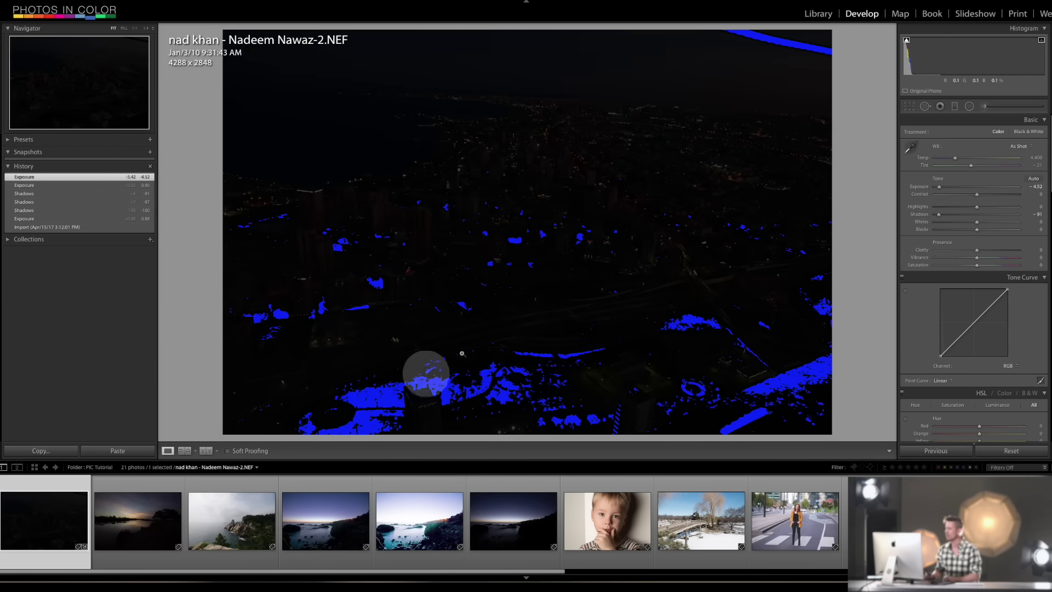
left_click(907, 41)
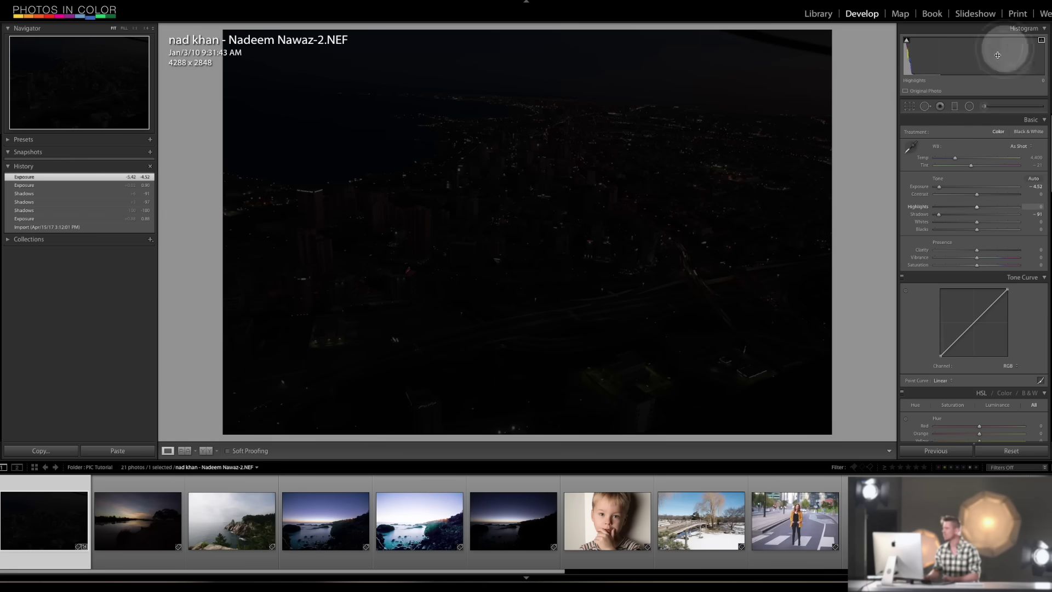
mouse_move(947, 60)
left_mouse_down()
mouse_move(1044, 60)
mouse_move(1033, 57)
mouse_move(1041, 44)
mouse_move(1047, 59)
mouse_move(1027, 48)
mouse_move(1041, 59)
mouse_move(965, 58)
left_mouse_up()
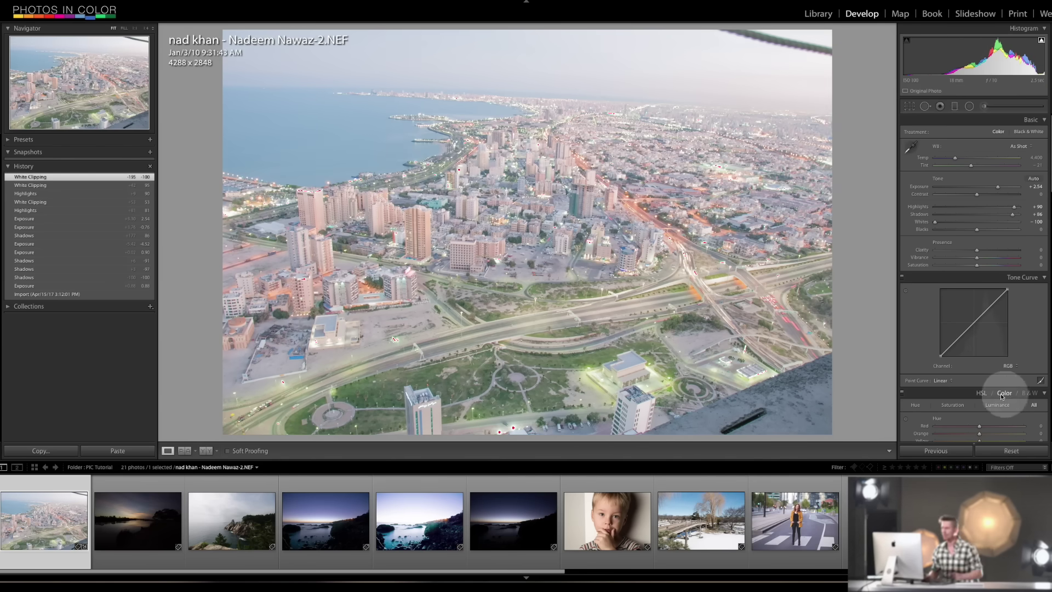
left_click(1010, 451)
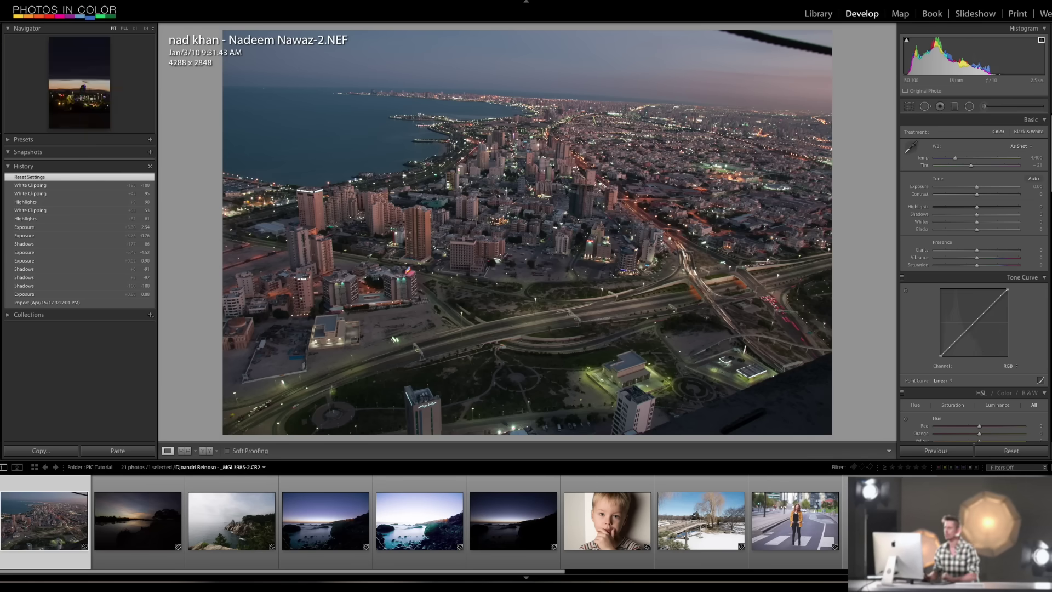
Step: Neutralise the glasses portrait's white balance by sampling the grey wall, then try the Tungsten preset
left_click(922, 461)
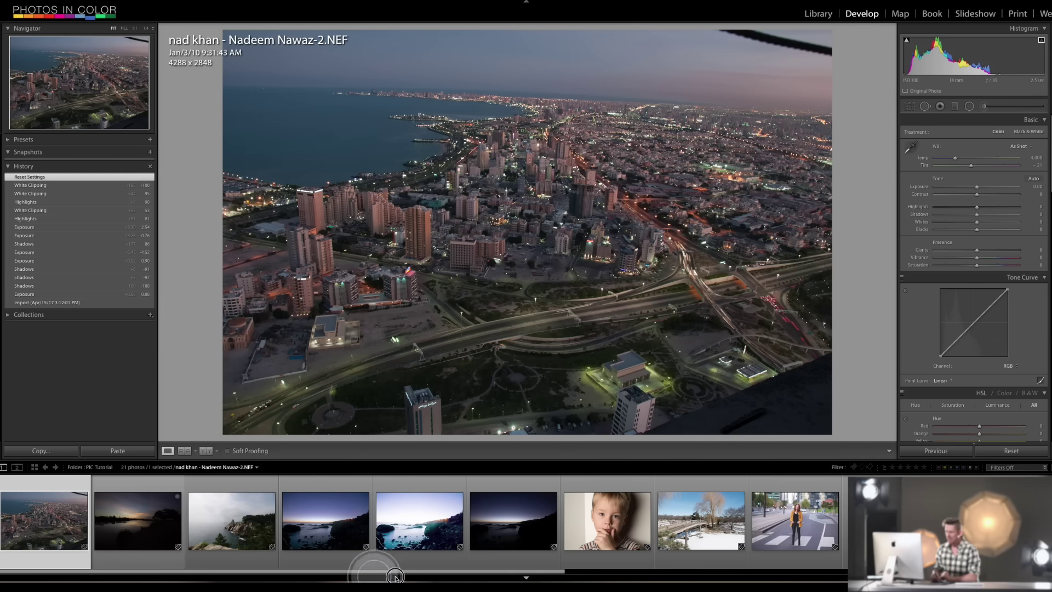
left_click_drag(466, 575, 954, 575)
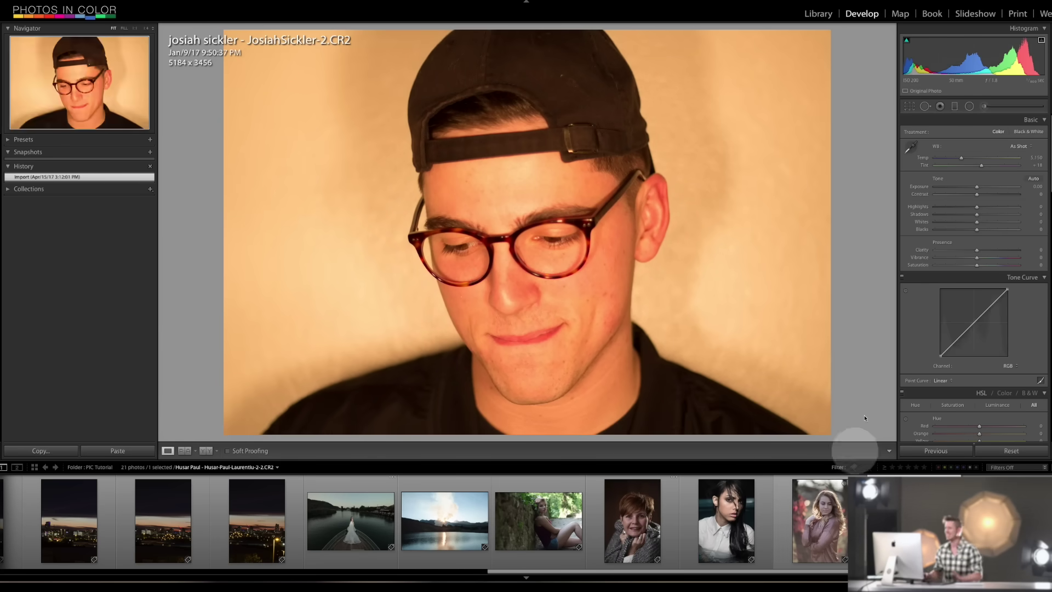
left_click(911, 148)
left_click(770, 186)
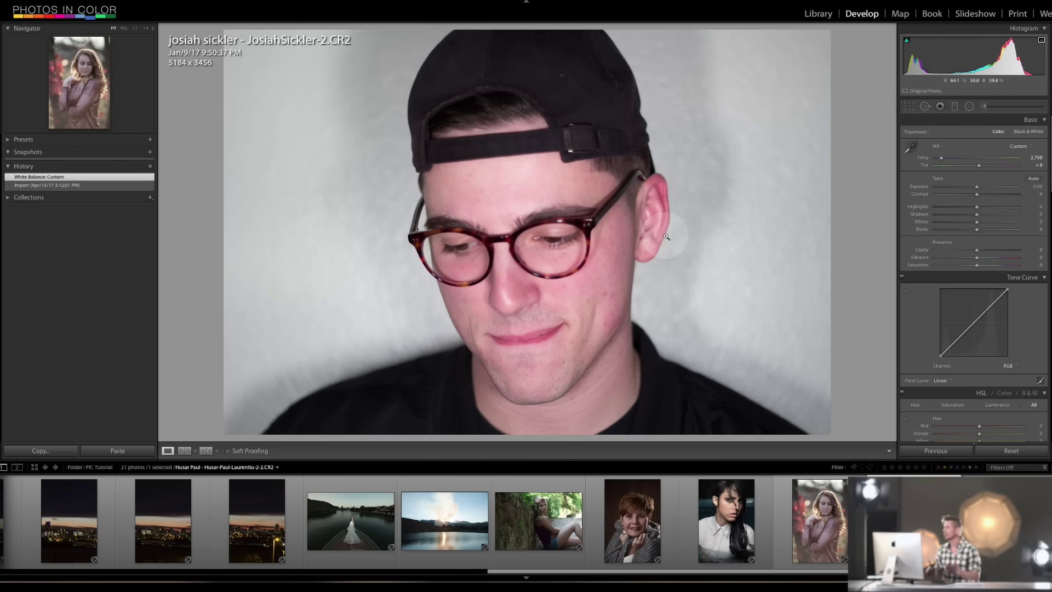
left_click(1018, 146)
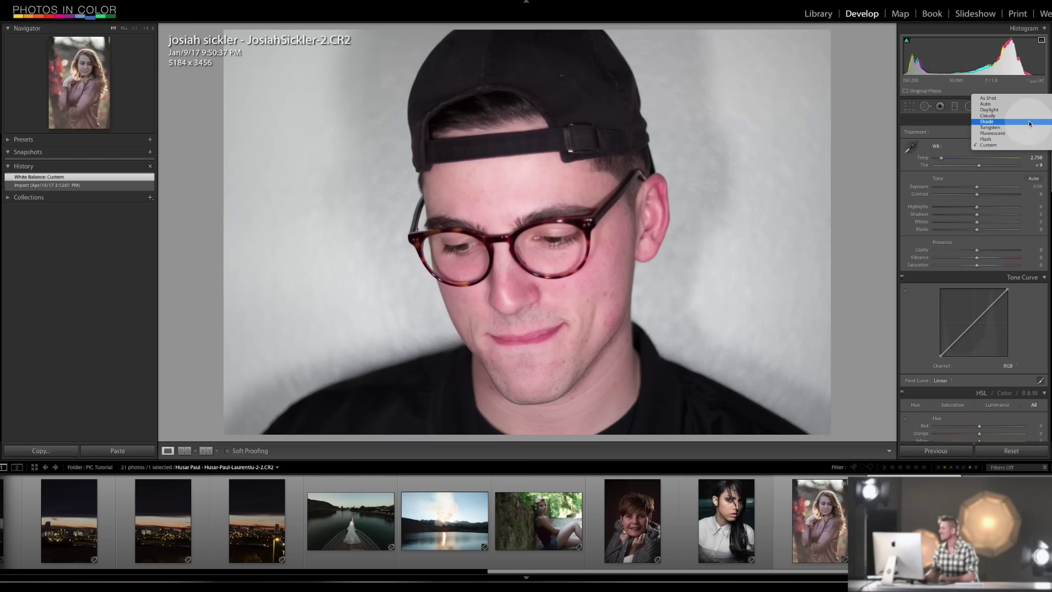
left_click(1025, 128)
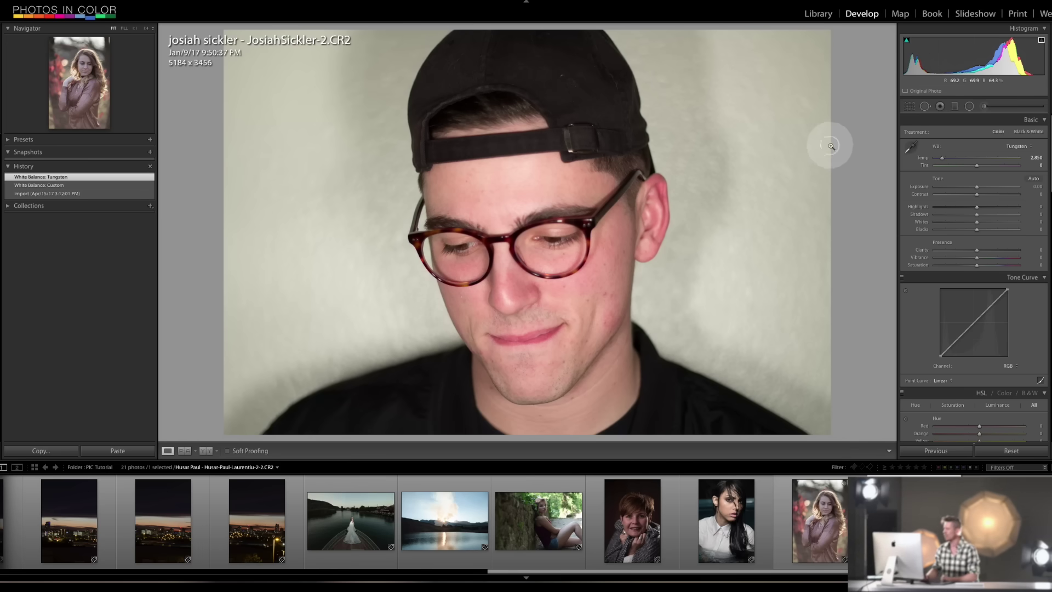
Step: Resample the background for custom white balance, test Temp extremes, then switch to the scarf portrait
left_click(910, 146)
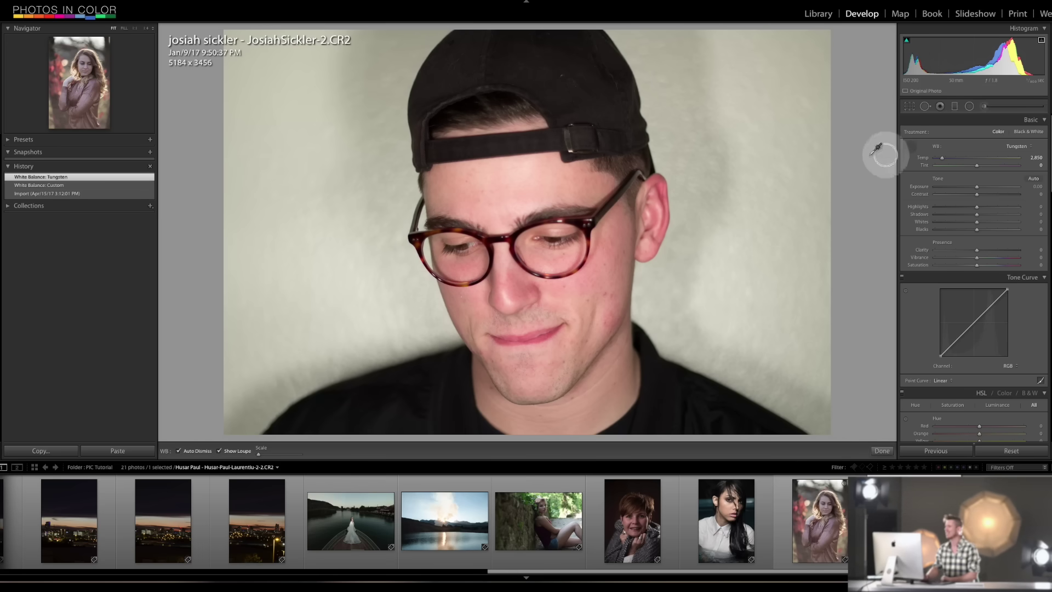
left_click(776, 173)
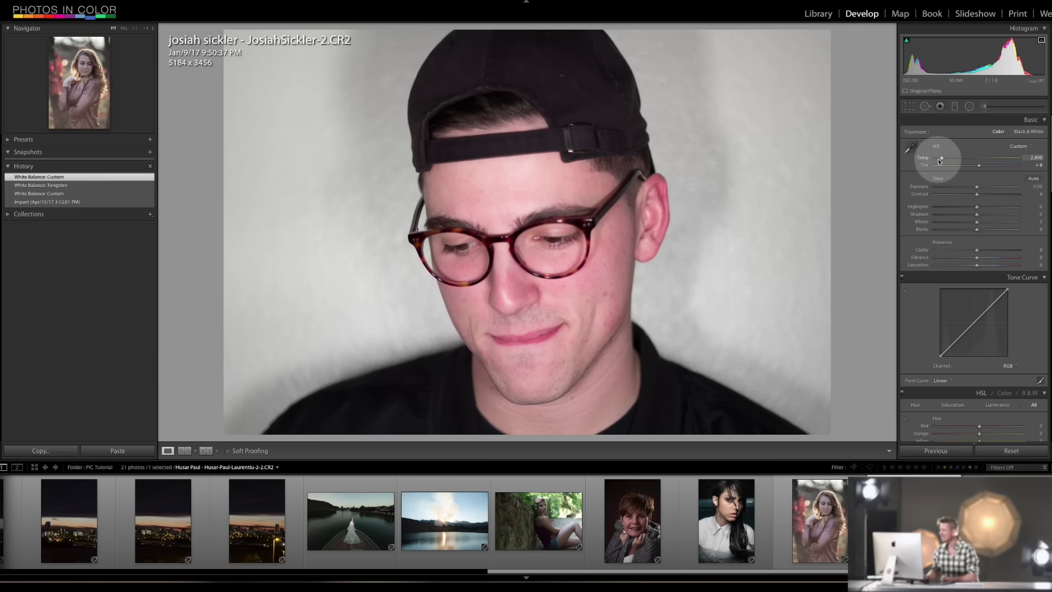
left_click_drag(944, 159, 1005, 158)
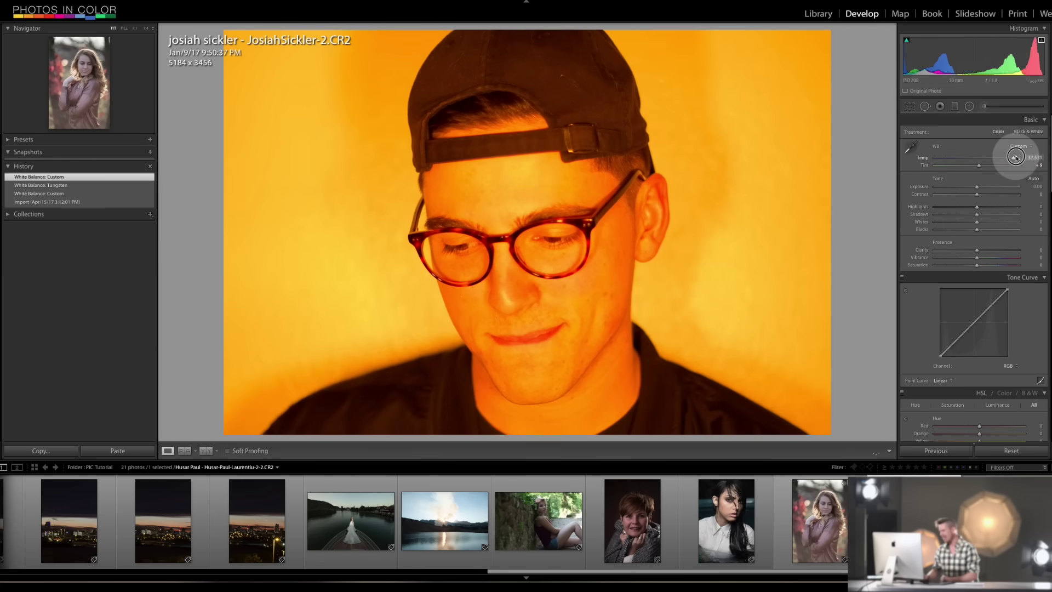
left_click_drag(997, 160, 916, 157)
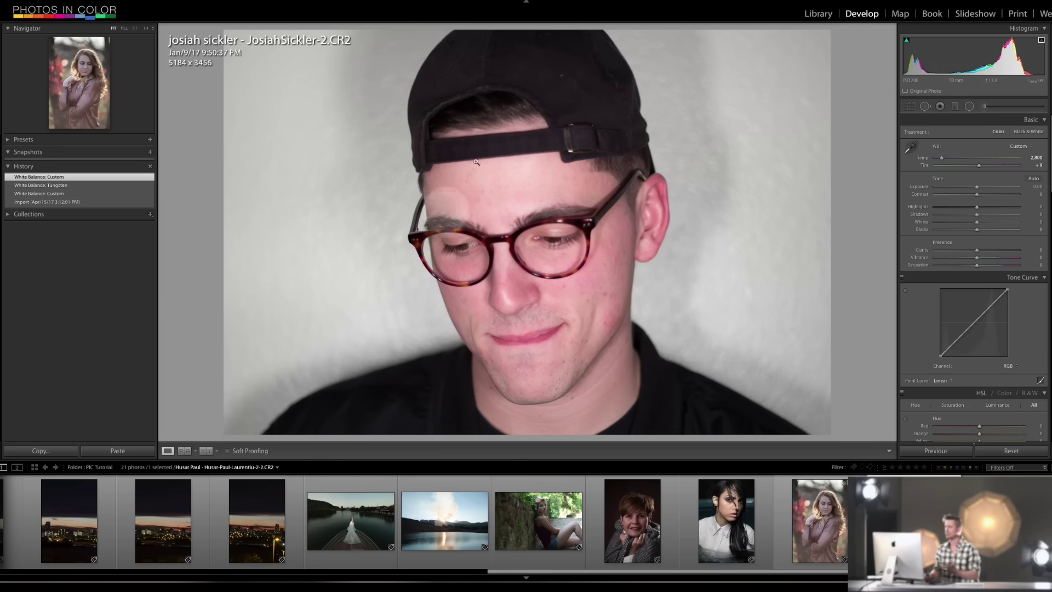
left_click(632, 521)
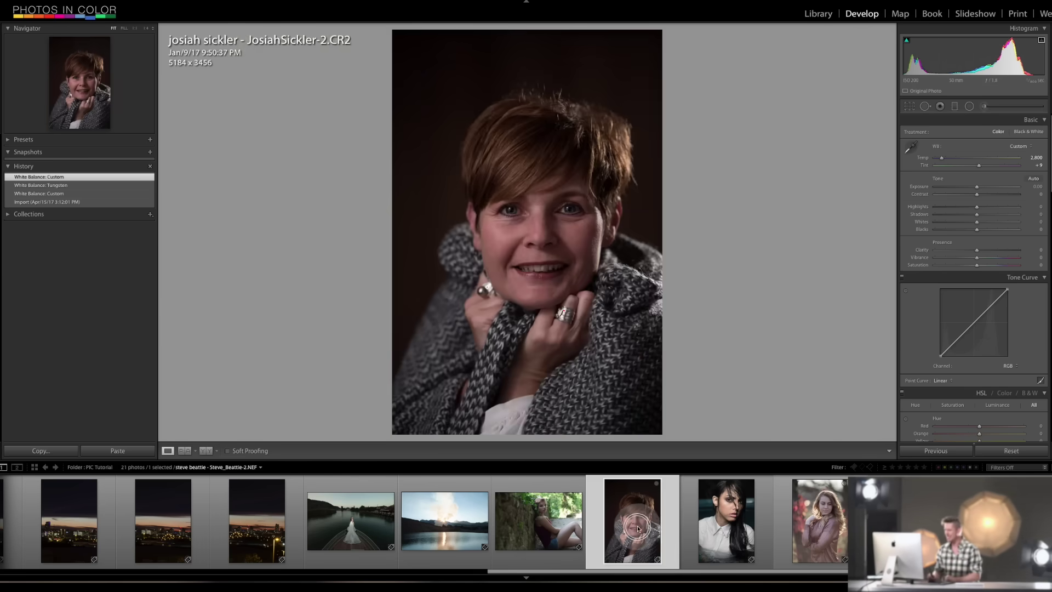
Step: Auto Tone the scarf portrait, set Highlights +46 and Exposure down to +1.15, comparing before/after
left_click(1034, 179)
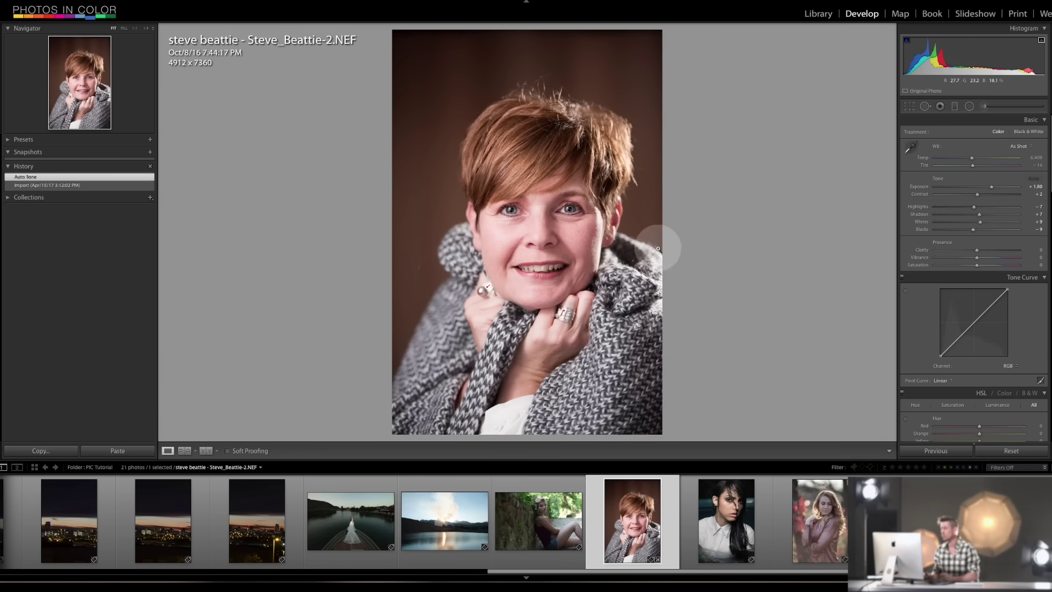
mouse_move(991, 187)
left_mouse_down()
mouse_move(965, 185)
mouse_move(1003, 187)
left_mouse_up()
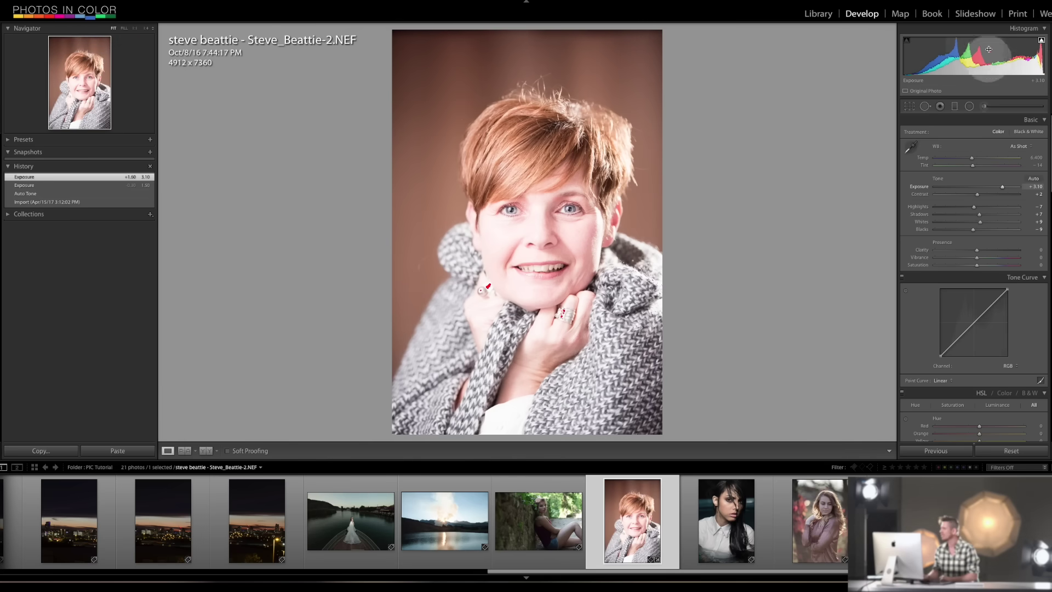
left_click_drag(975, 210, 948, 229)
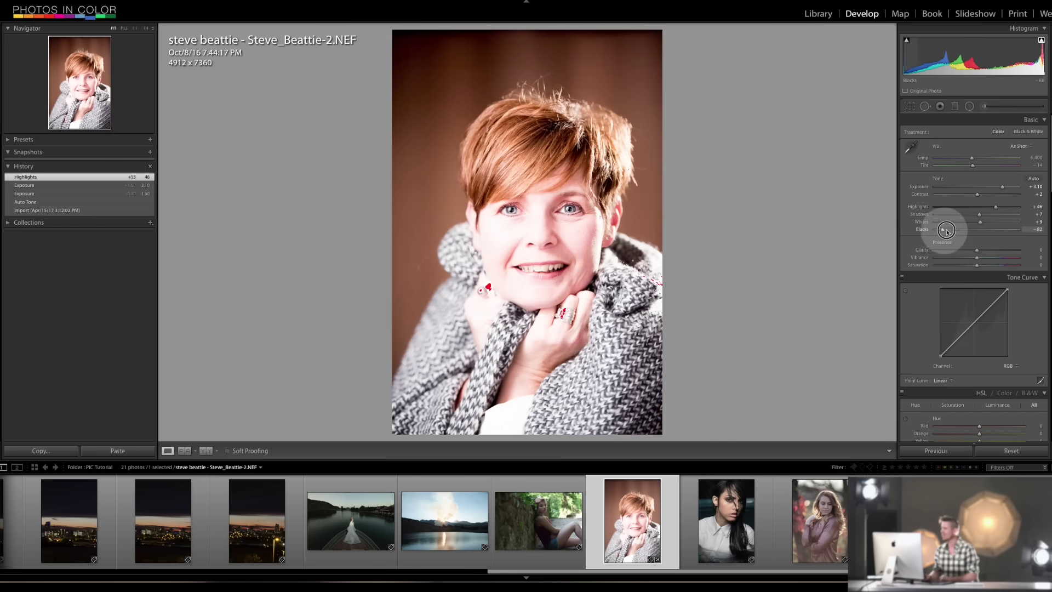
key("super+z")
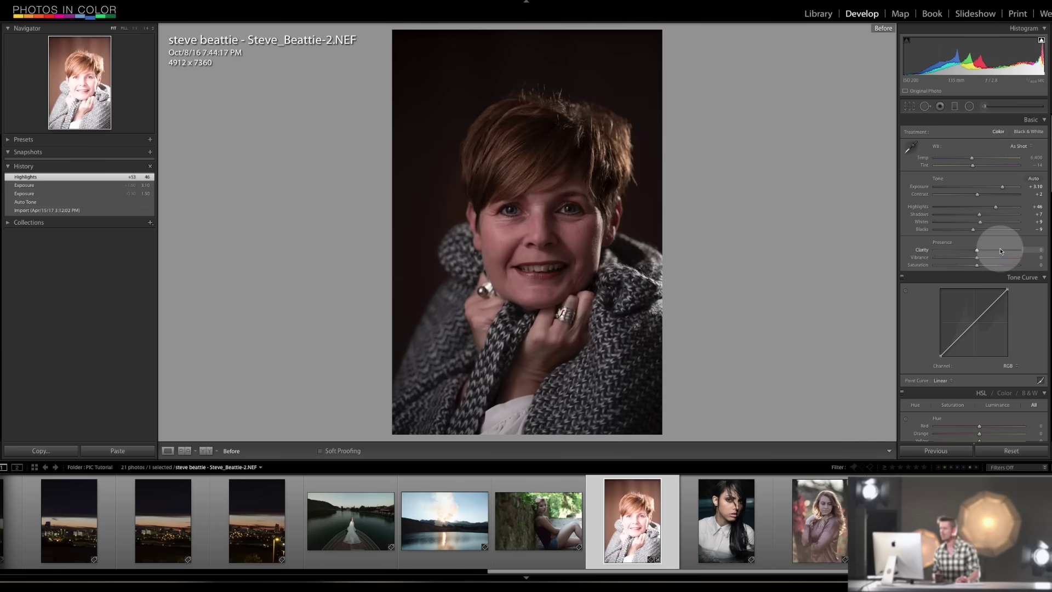
key("backslash")
key("backslash")
key("backslash")
key("backslash")
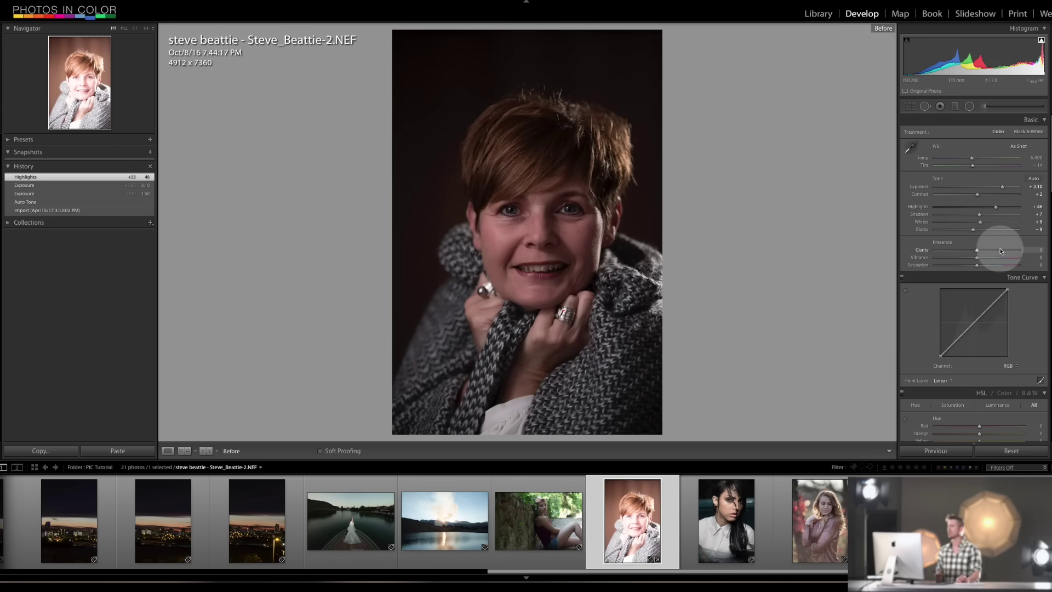
key("backslash")
key("backslash")
key("backslash")
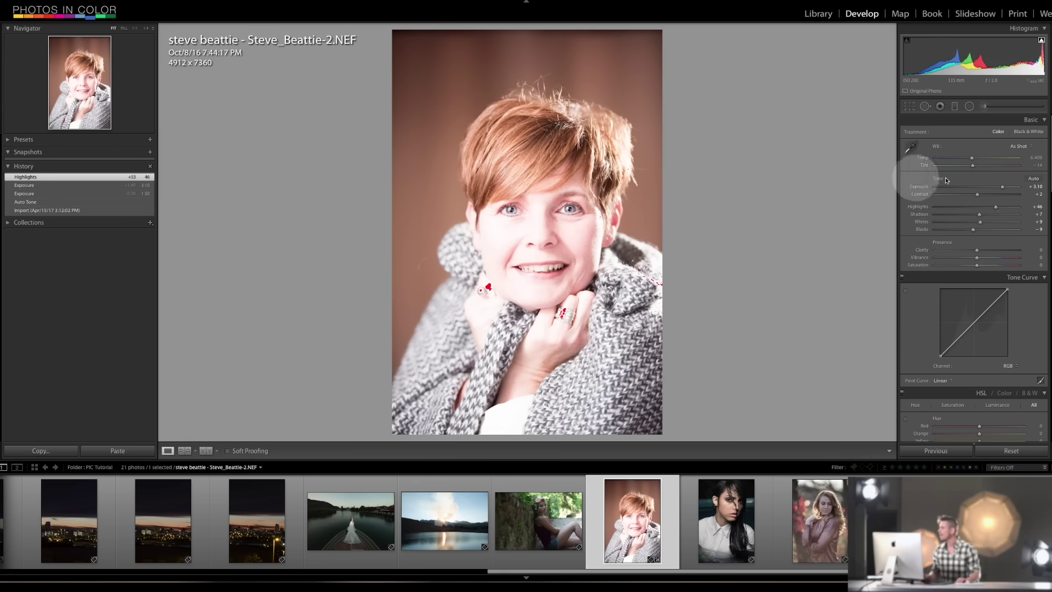
left_click_drag(1002, 187, 966, 222)
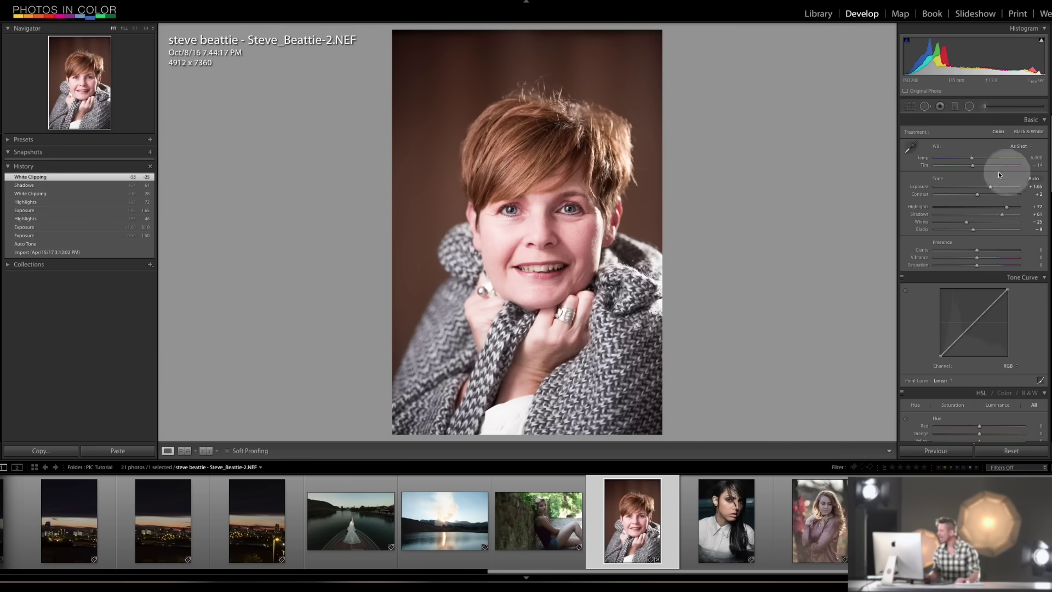
left_click(911, 147)
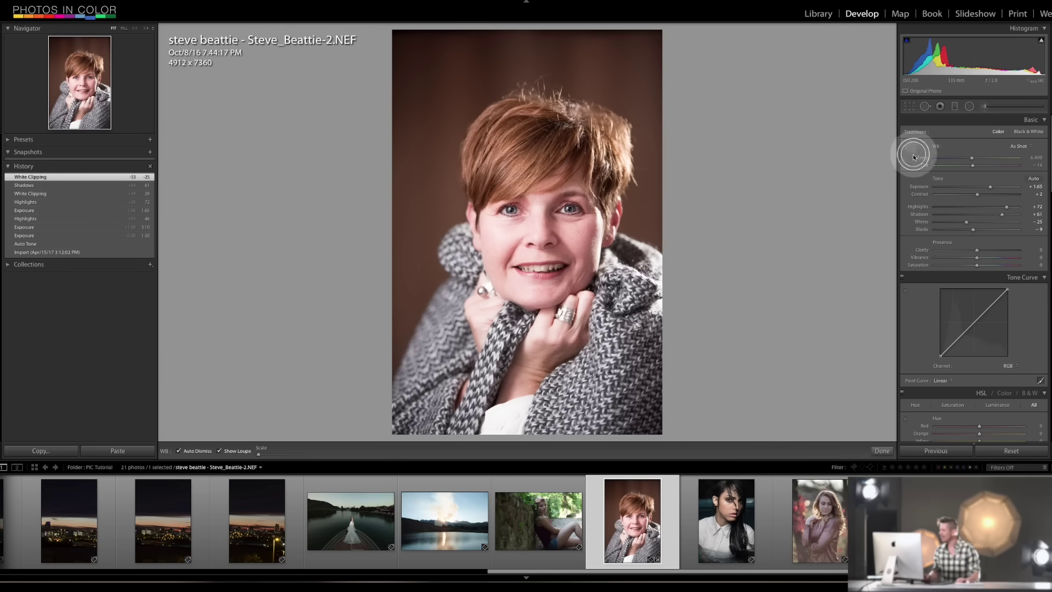
left_click(551, 265)
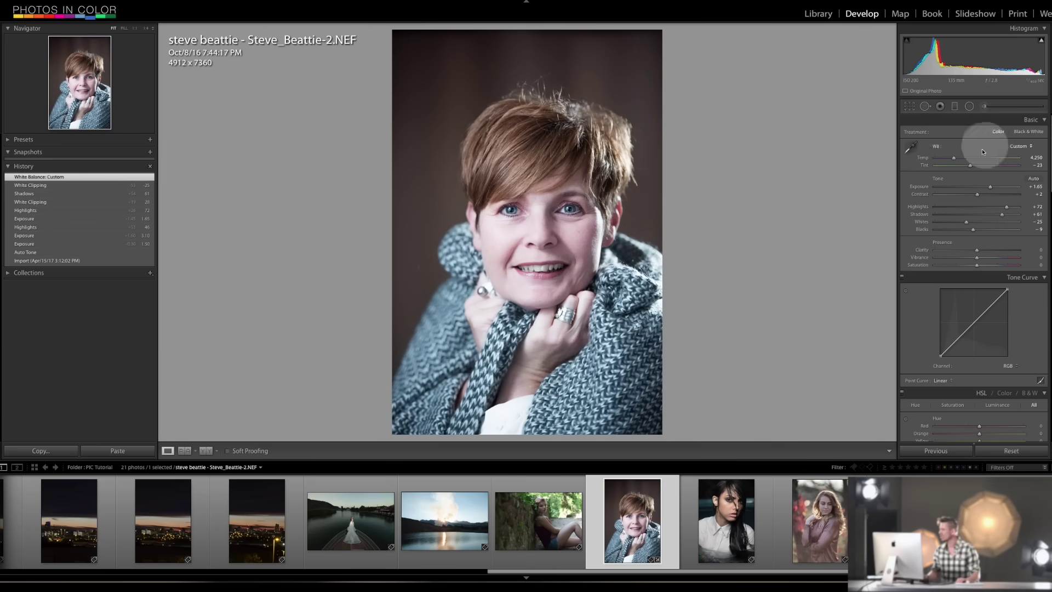
left_click_drag(961, 159, 966, 159)
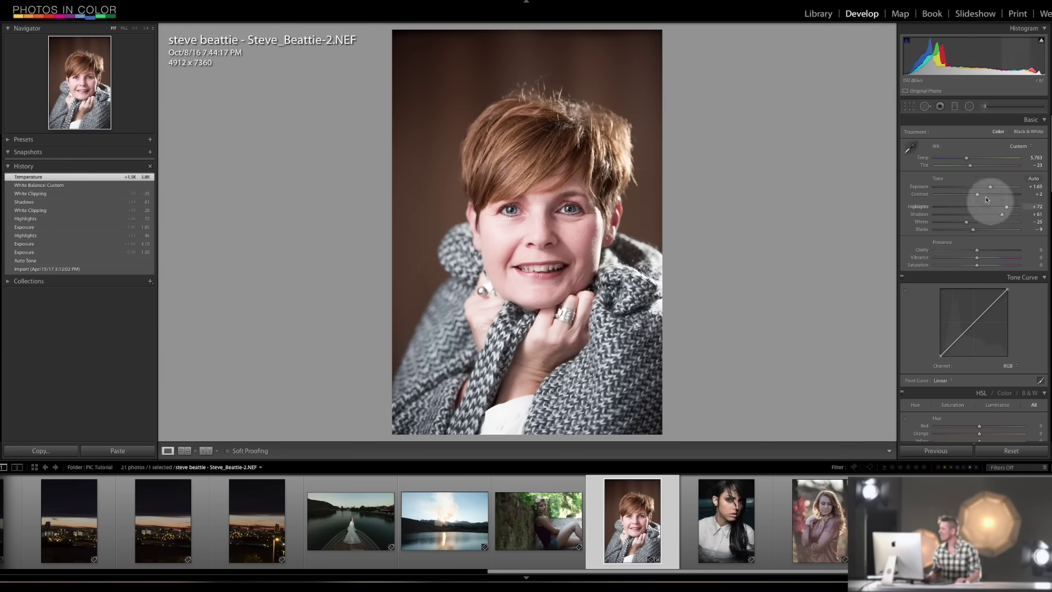
scroll(1045, 176, "down", 3)
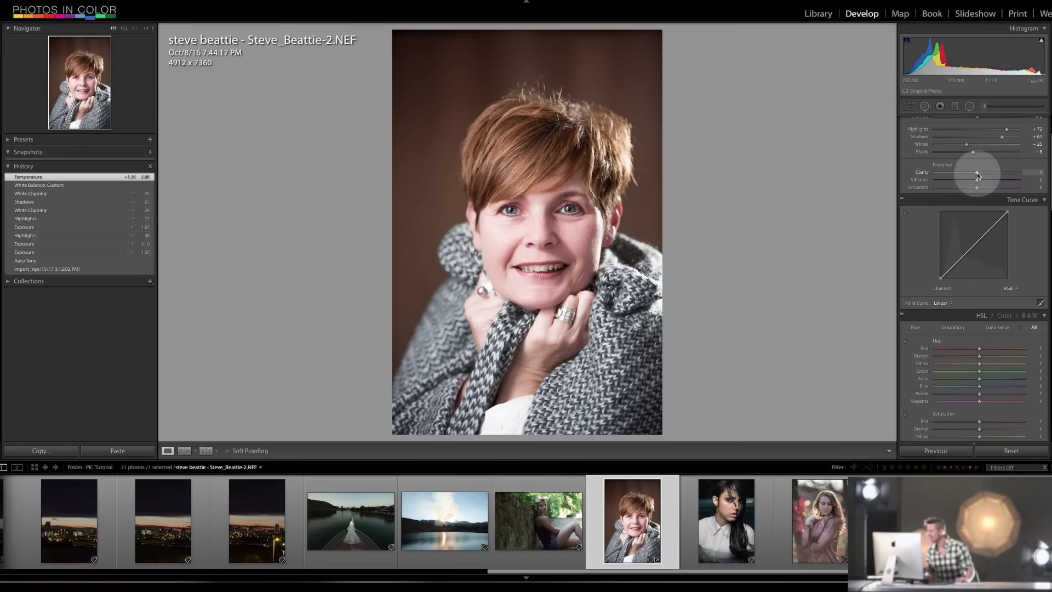
left_click_drag(990, 175, 1018, 181)
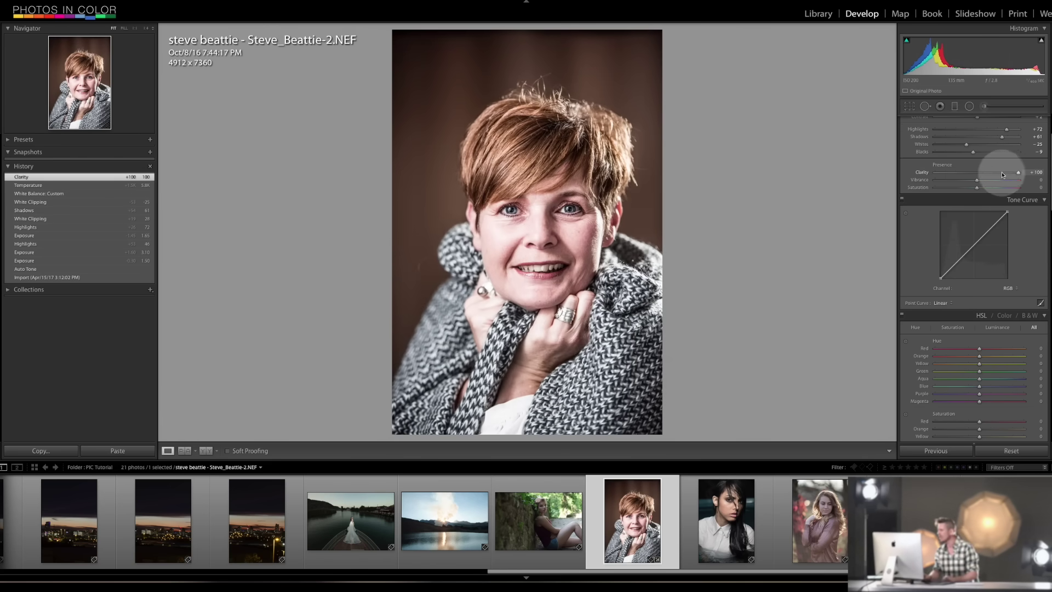
left_click_drag(1018, 174, 950, 175)
key("ctrl+z")
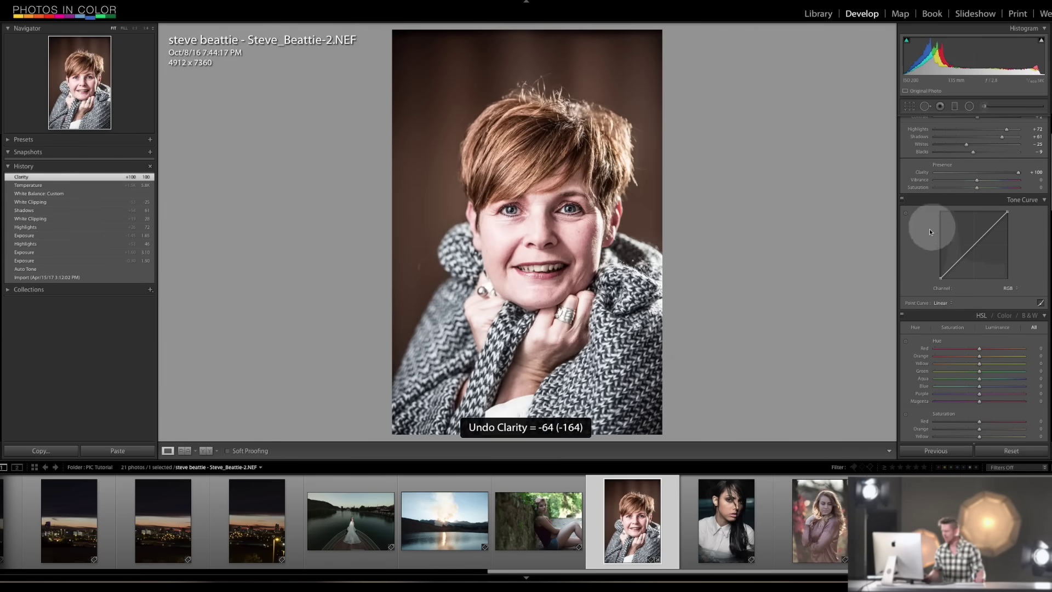
left_click_drag(1010, 174, 977, 174)
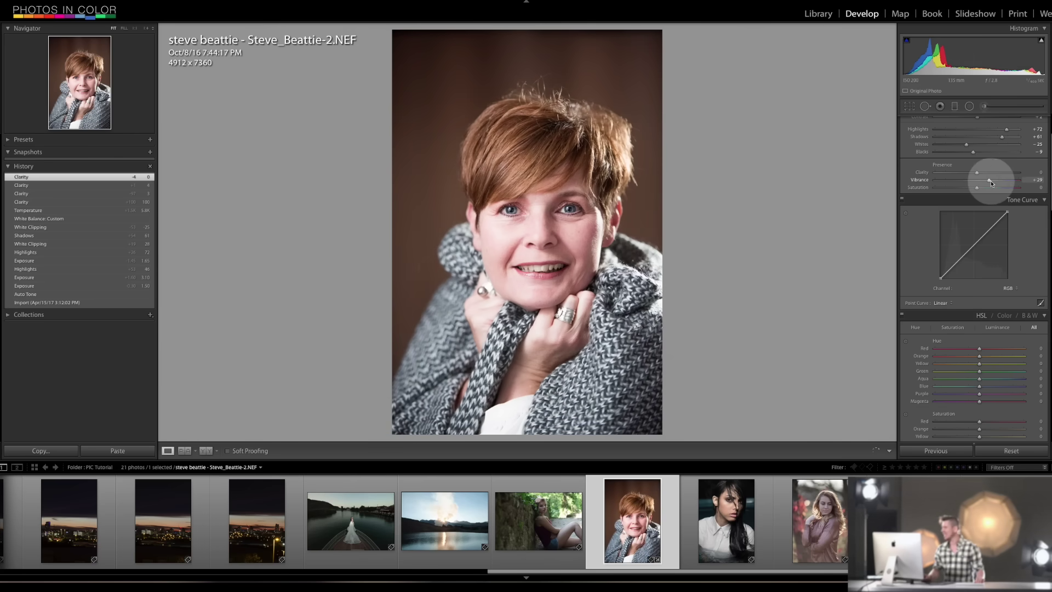
Step: Raise the portrait's Vibrance to about +26 and ease Saturation to -5, undoing a trial Saturation move
left_click_drag(991, 183, 987, 181)
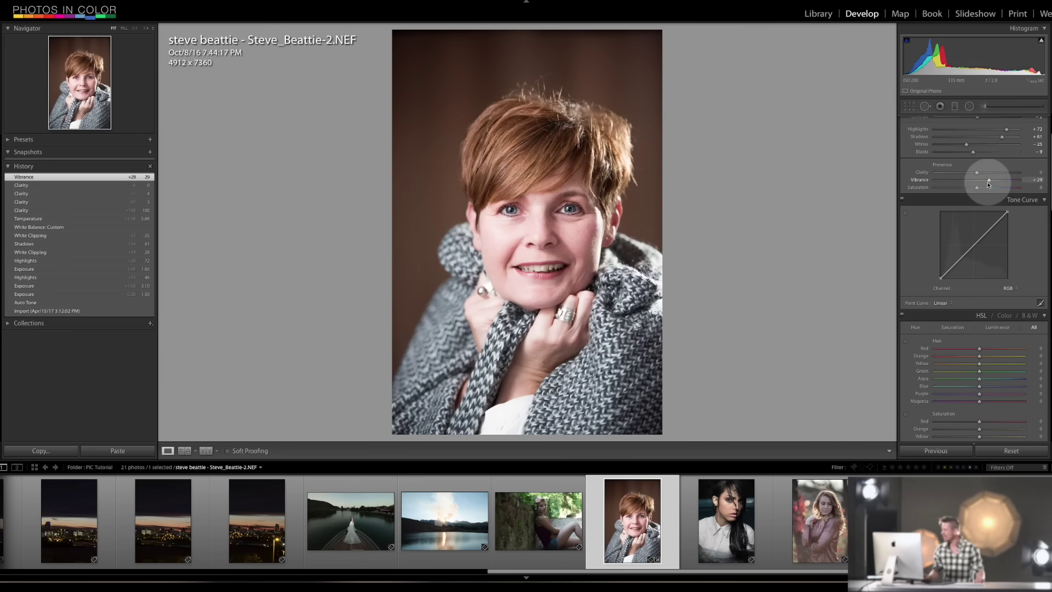
left_click_drag(1007, 189, 975, 188)
key("ctrl+z")
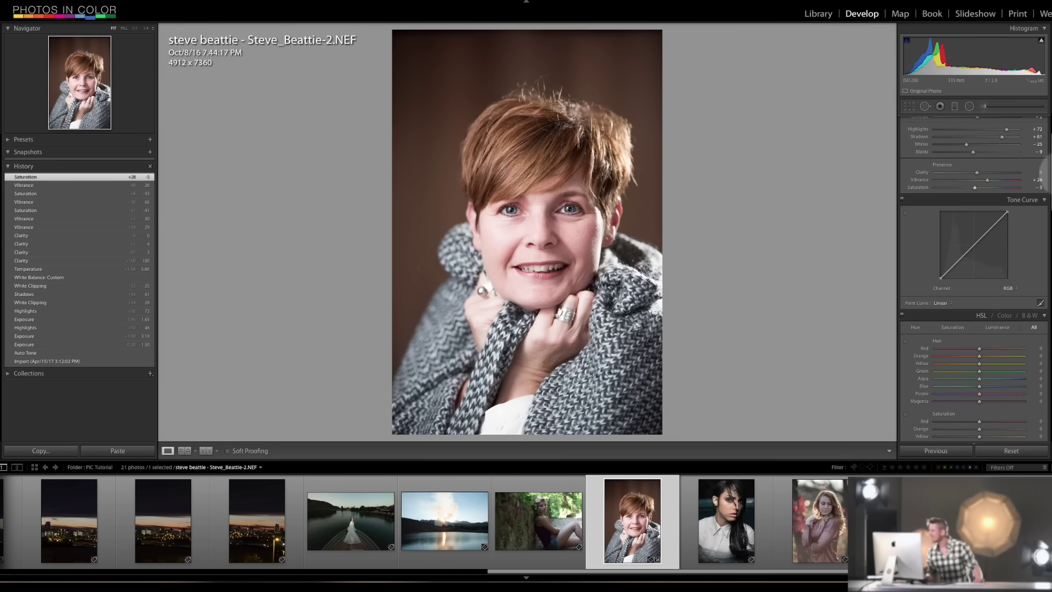
scroll(1045, 176, "down", 3)
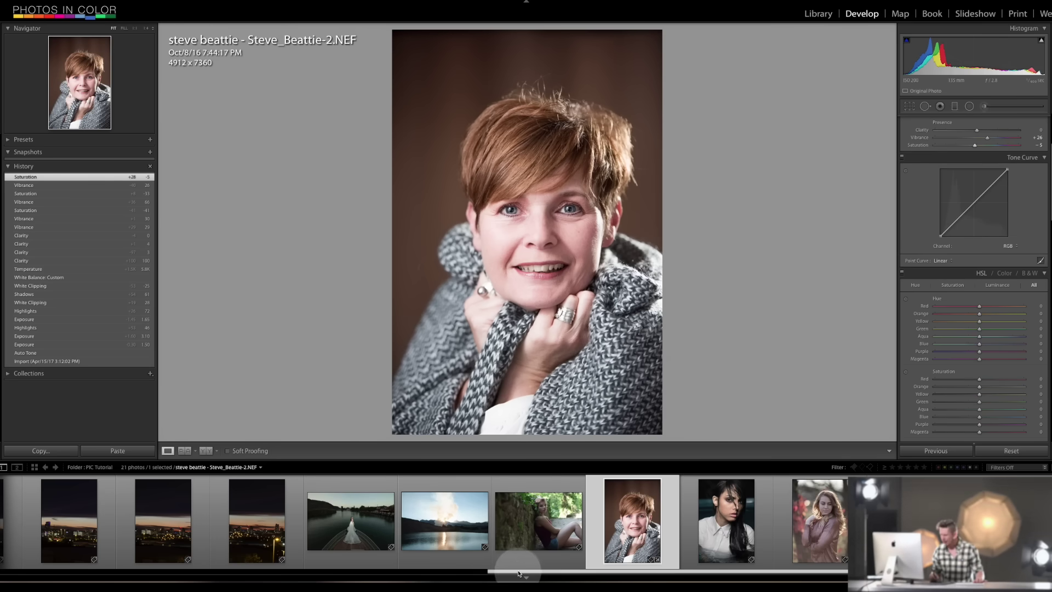
Step: Open the rocky coastline photo from the filmstrip and try a brightening tone-curve point, then undo it
left_click_drag(519, 573, 83, 572)
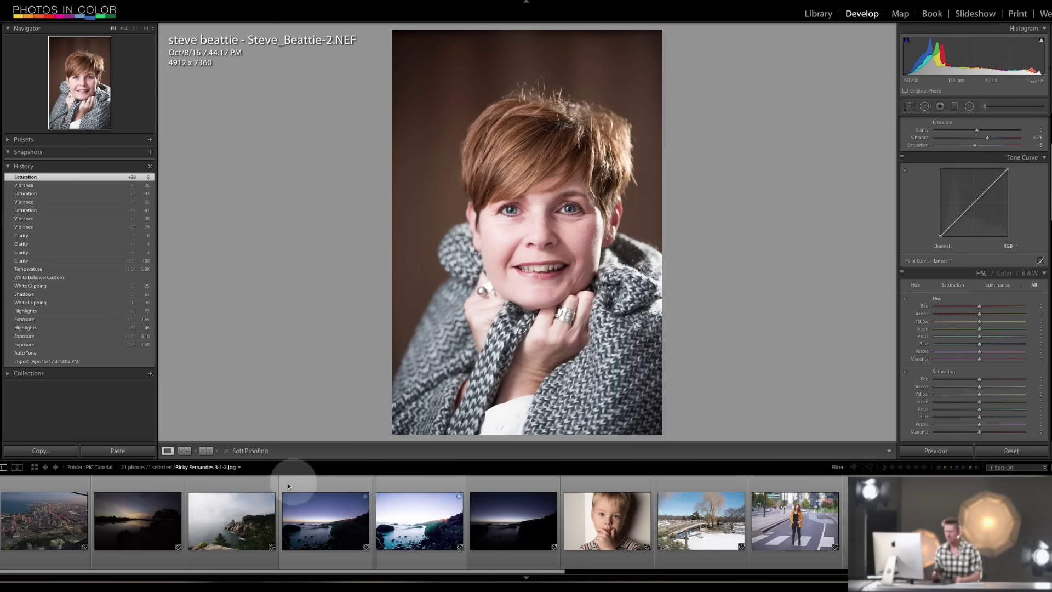
left_click(248, 528)
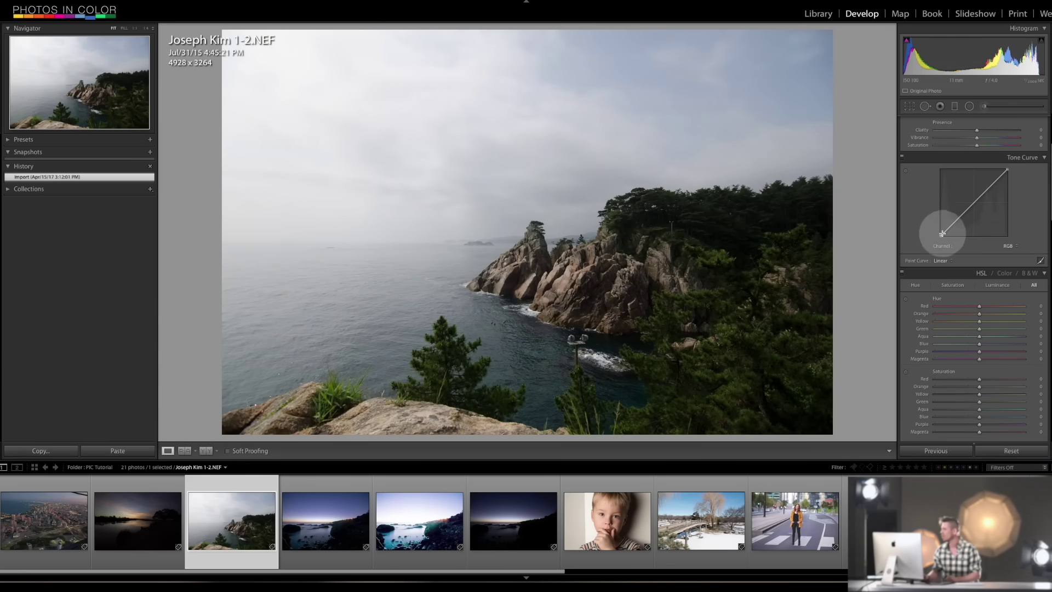
left_click(949, 227)
mouse_move(950, 227)
left_mouse_down()
mouse_move(942, 216)
mouse_move(950, 234)
left_mouse_up()
key("ctrl+z")
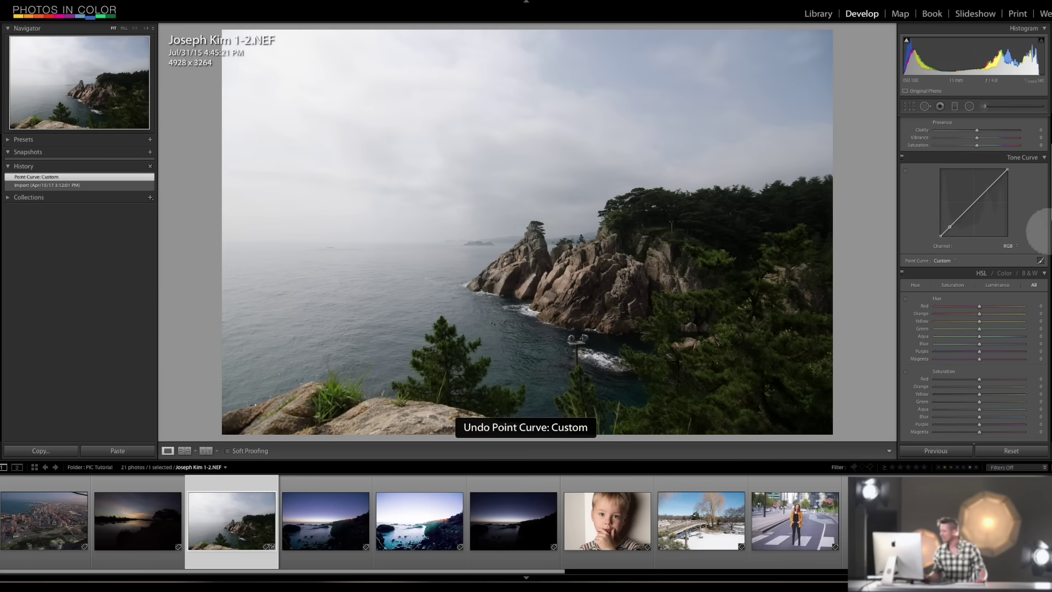
Step: Try region-slider curve settings (Highlights +58, Shadows -52), then undo them back to Linear
left_click(1038, 261)
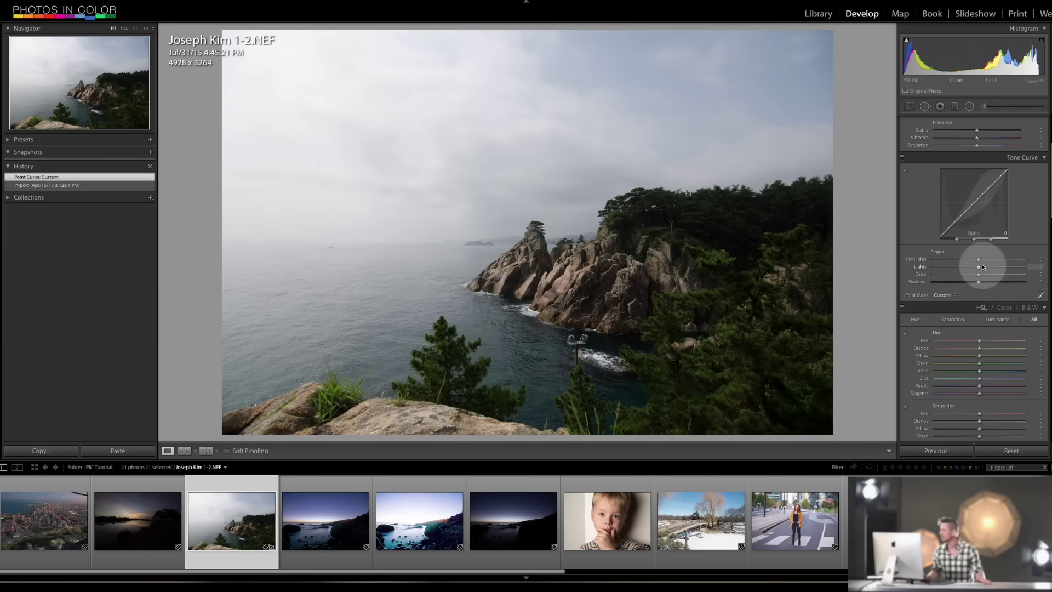
left_click_drag(984, 260, 955, 282)
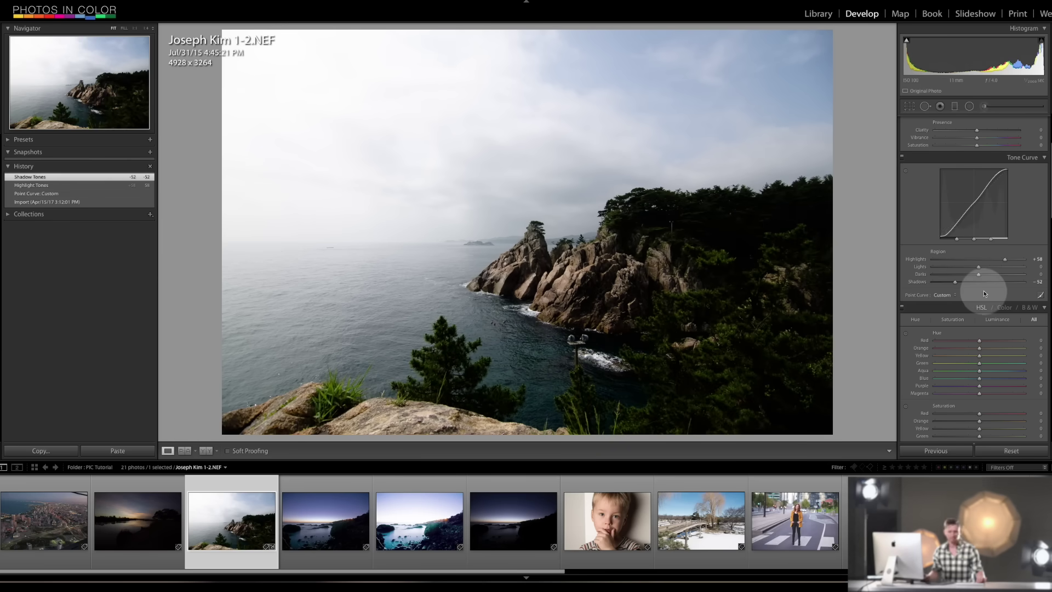
key("ctrl+z")
key("ctrl+z")
key("ctrl+z")
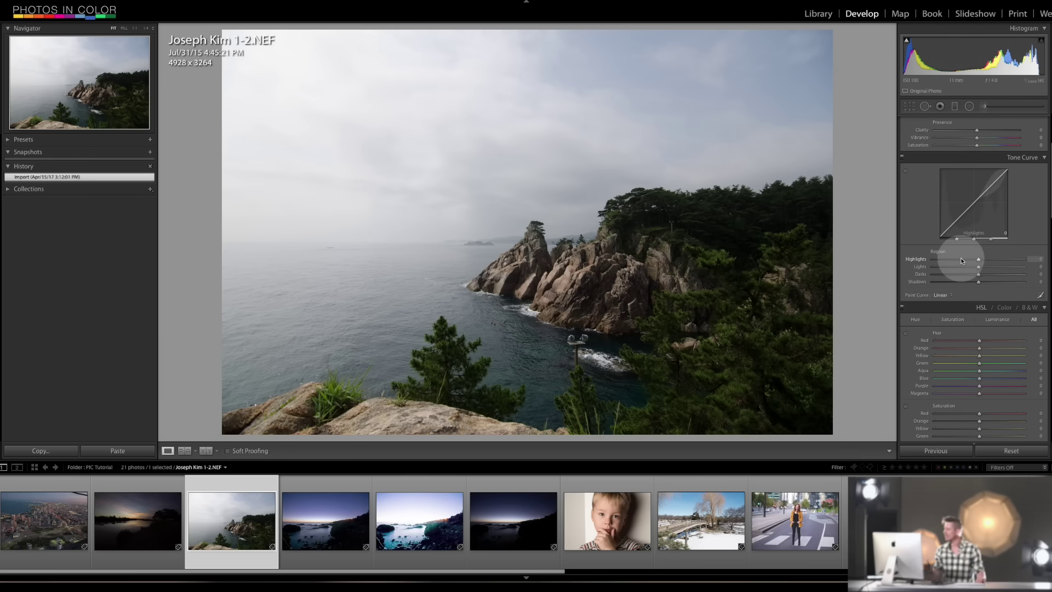
Step: Switch the tone curve to point mode and add RGB curve points to brighten the coastline
left_click(1040, 297)
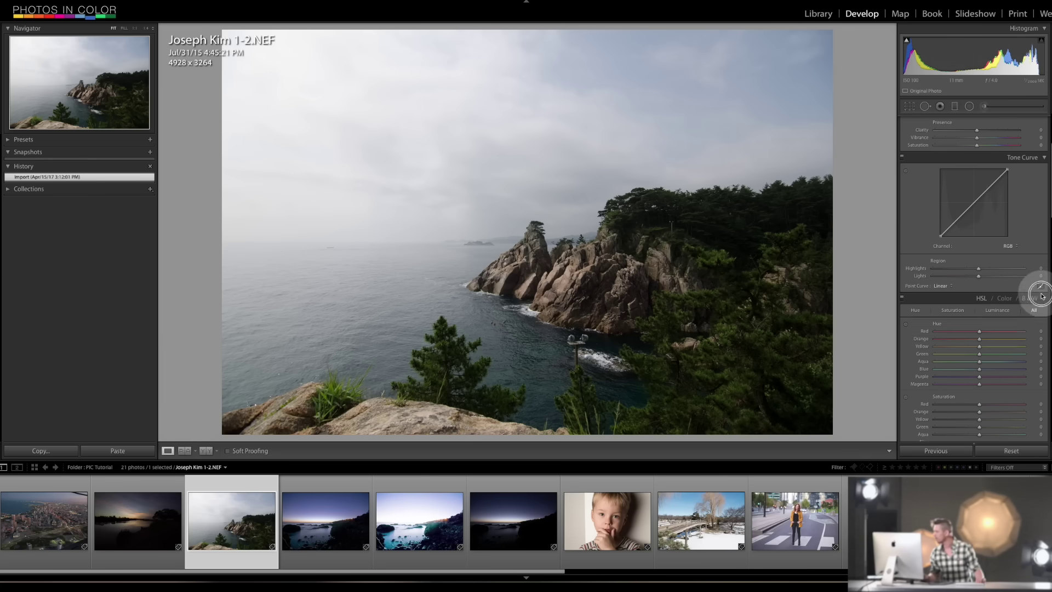
left_click(958, 218)
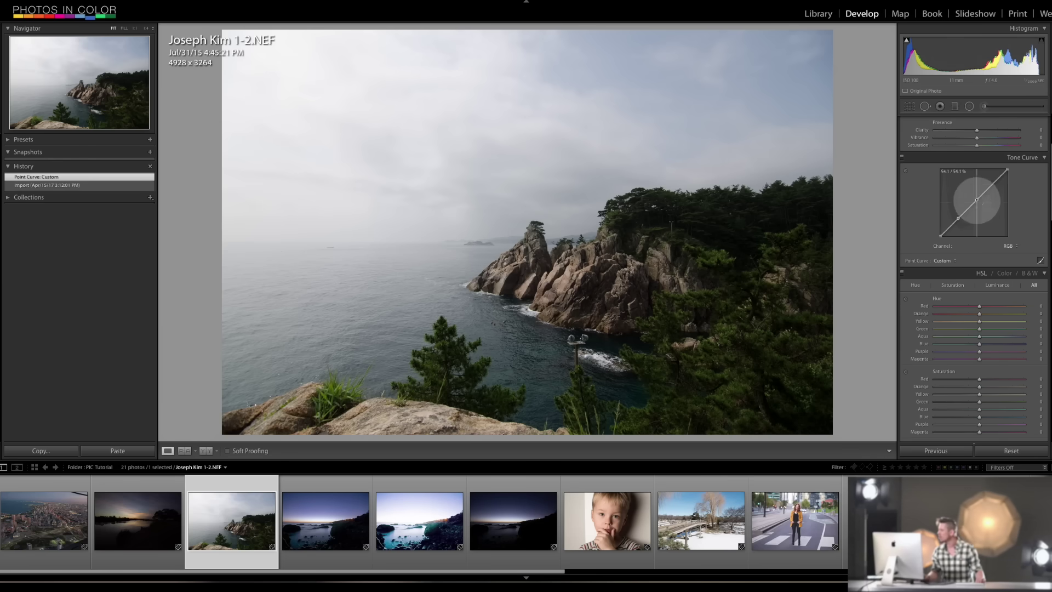
left_click(966, 203)
left_click_drag(966, 203, 959, 224)
key("ctrl+z")
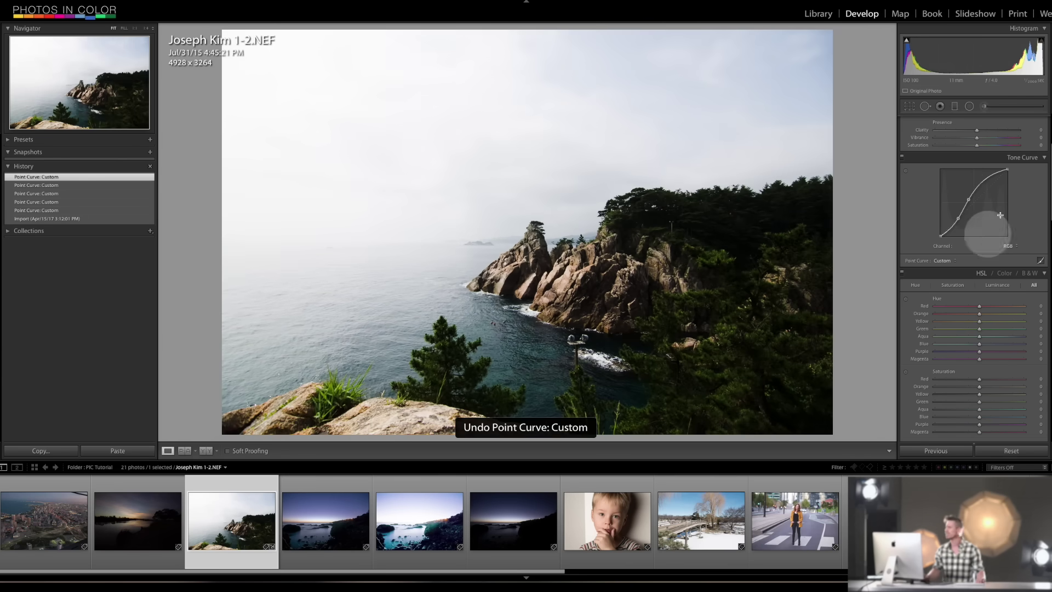
left_click(972, 198)
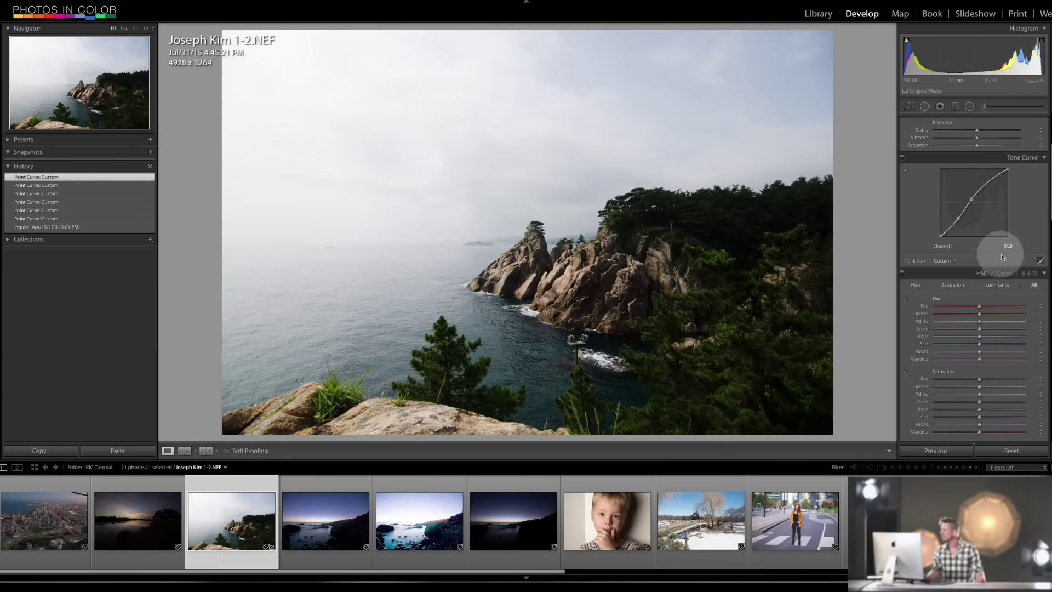
Step: Experiment with extreme Red channel curve points, then undo the red edits back to natural colours
left_click(1014, 246)
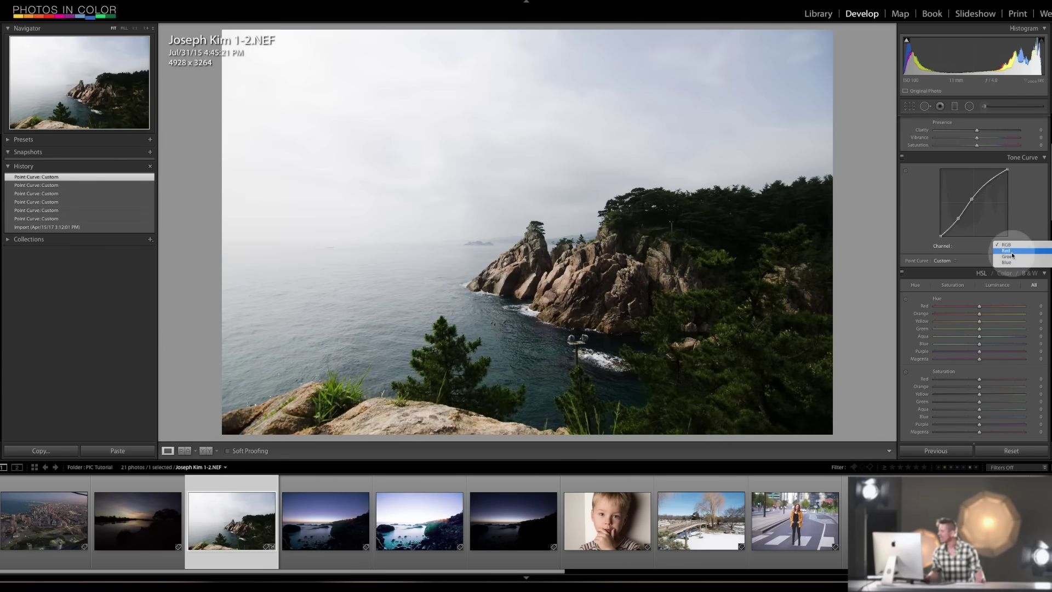
left_click(1012, 252)
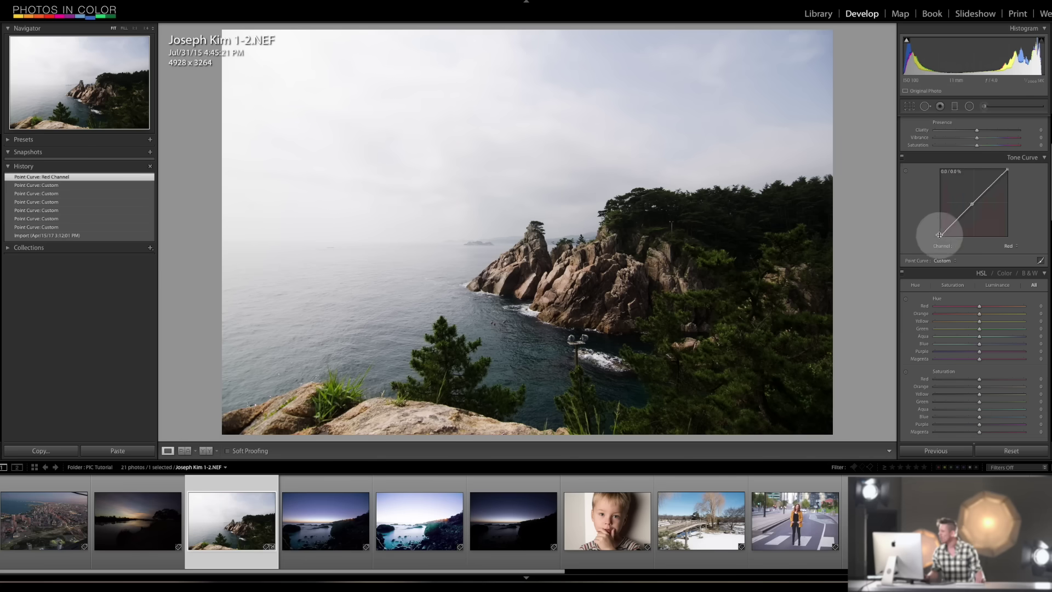
left_click_drag(939, 235, 940, 228)
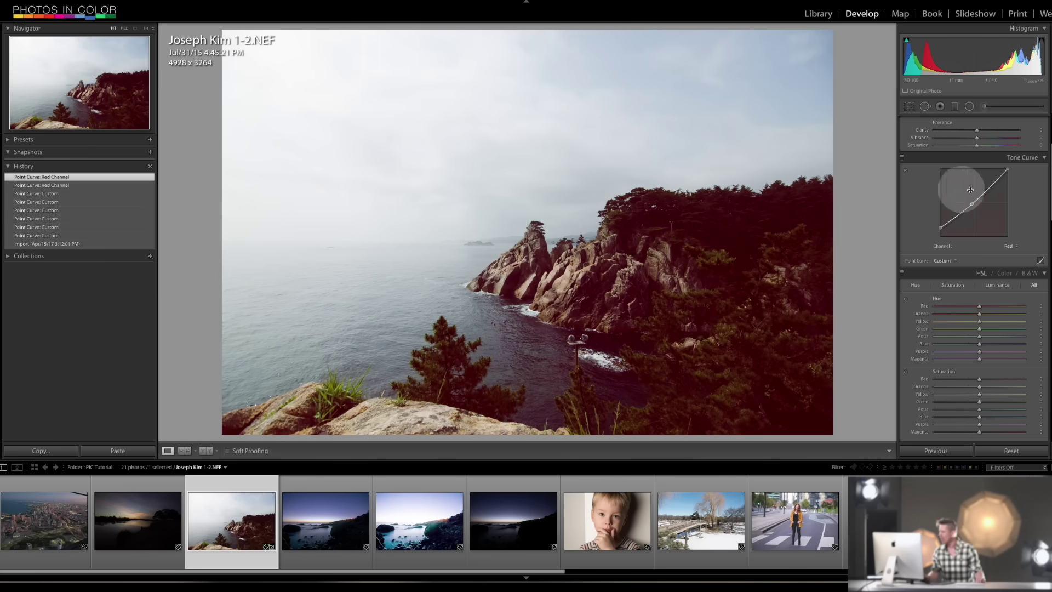
left_click(1011, 246)
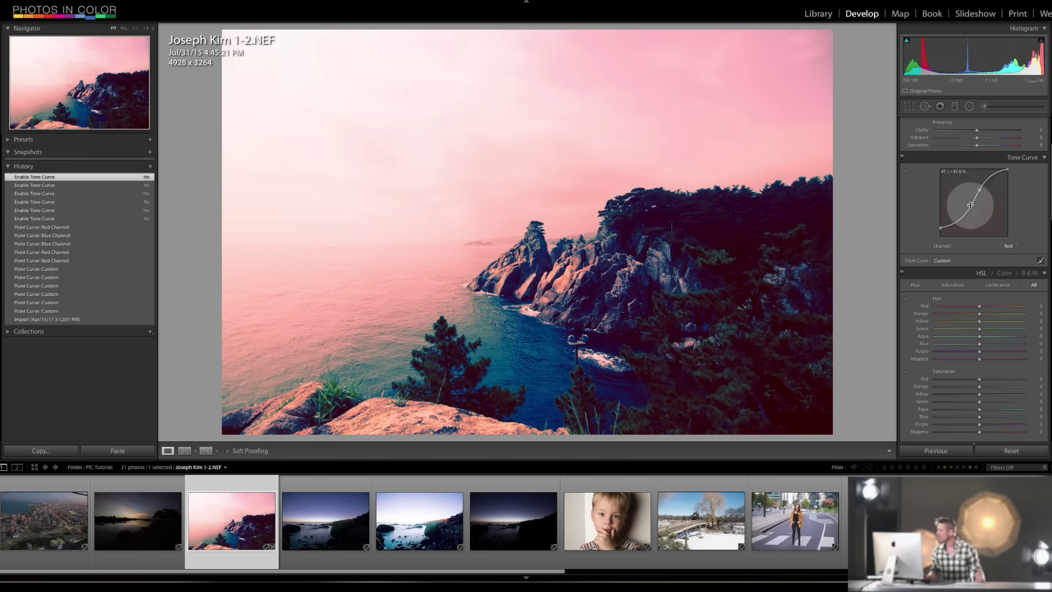
mouse_move(970, 195)
left_mouse_down()
mouse_move(916, 198)
mouse_move(976, 188)
left_mouse_up()
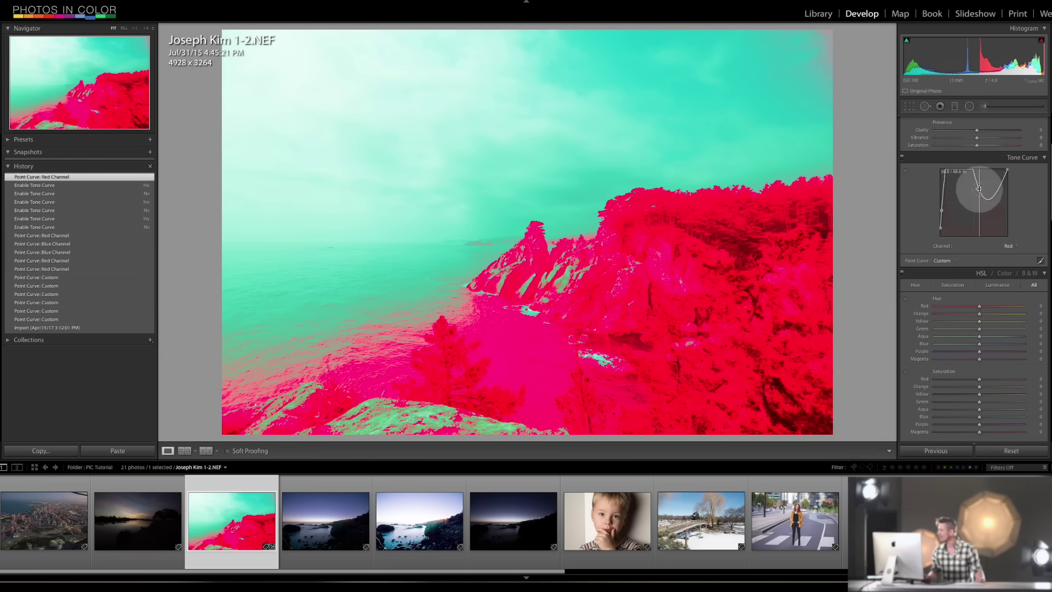
right_click(980, 190)
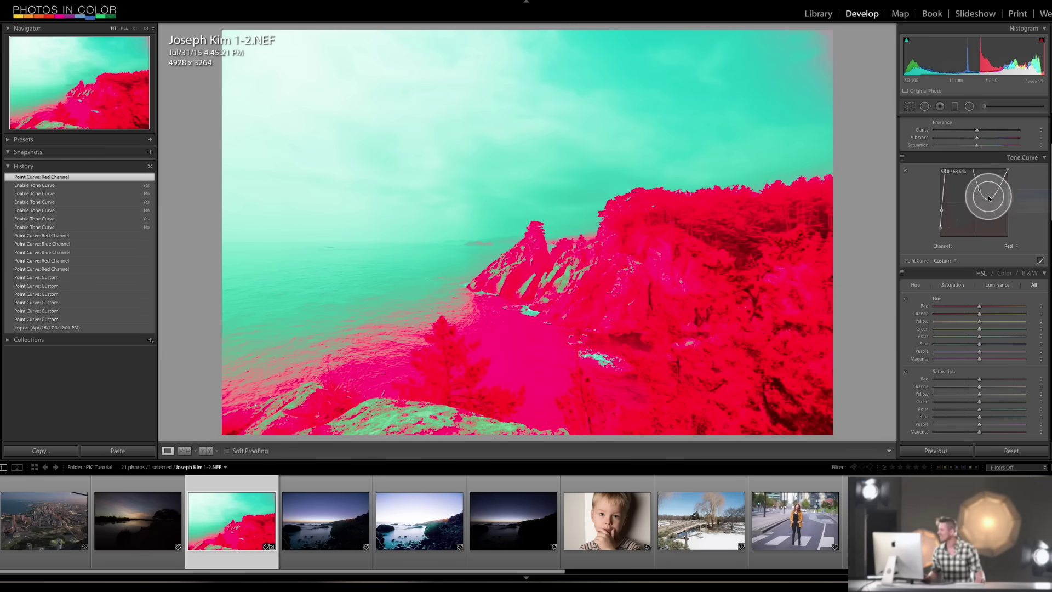
left_click(988, 195)
key("ctrl+z")
key("ctrl+z")
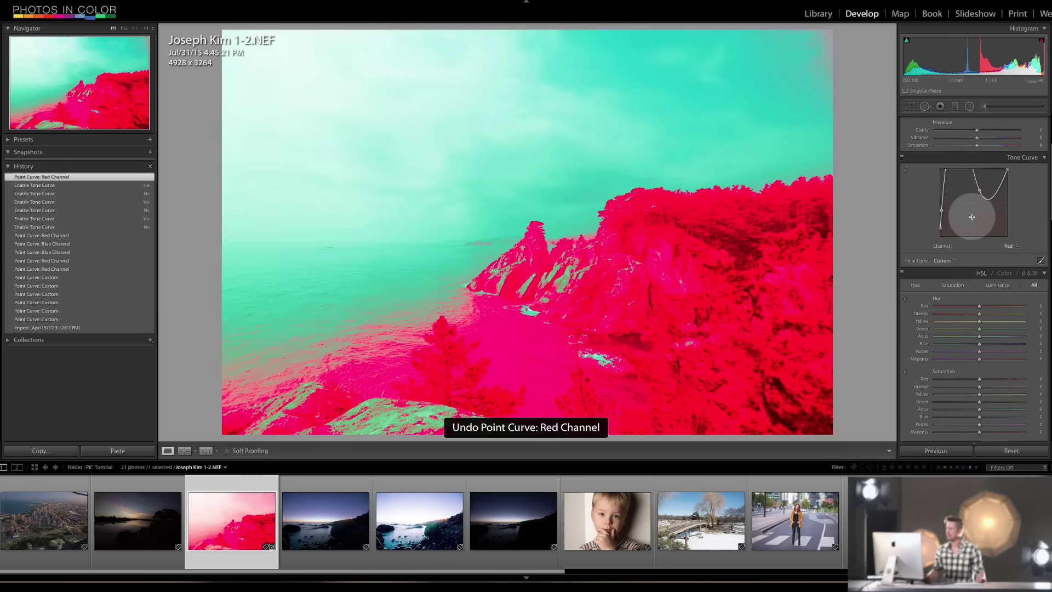
key("ctrl+z")
key("ctrl+z")
key("ctrl+z")
key("ctrl+z")
key("ctrl+z")
key("ctrl+z")
key("ctrl+z")
key("ctrl+z")
key("ctrl+z")
key("ctrl+z")
scroll(972, 237, "down", 3)
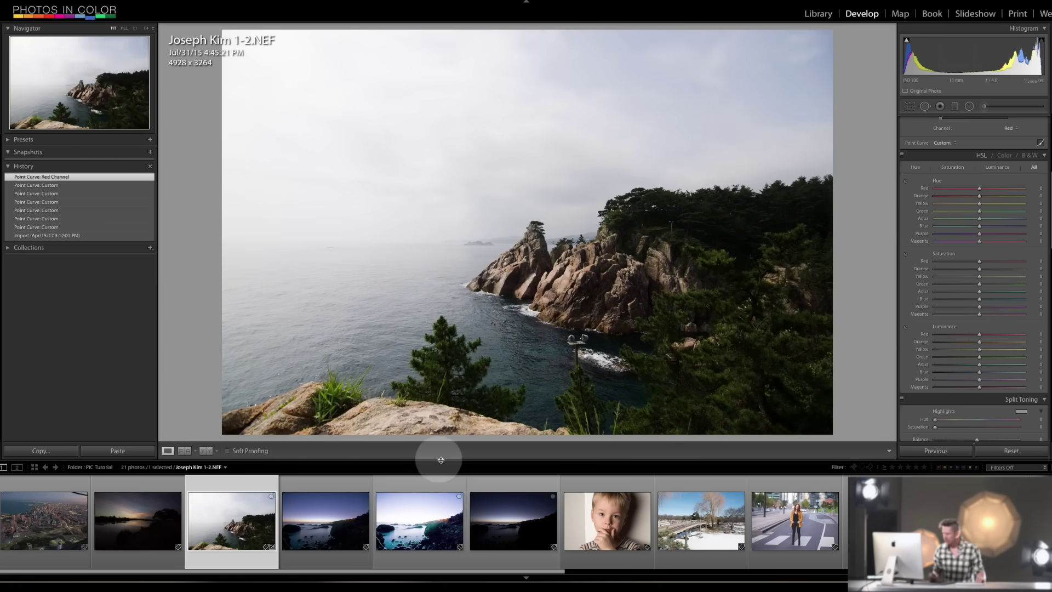
Step: Move to the previous photo, the silhouette sunset over the river
left_click(641, 570)
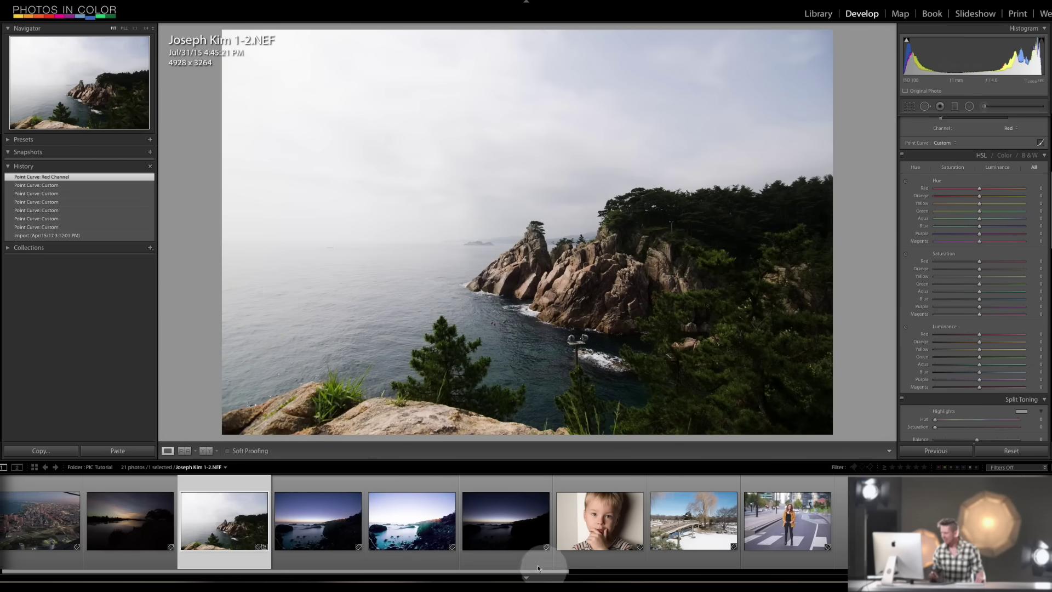
key("Left")
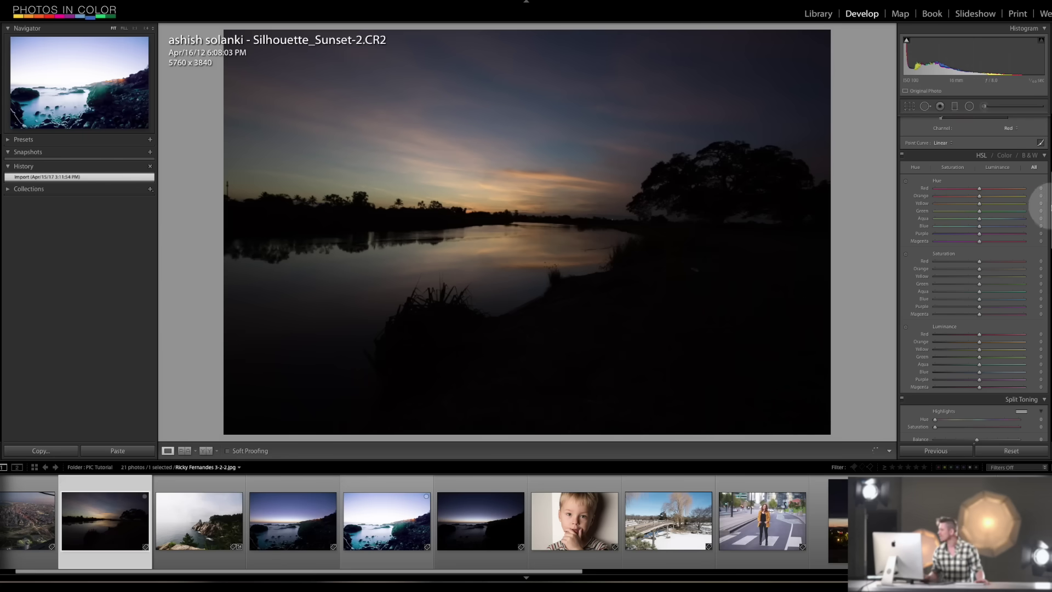
scroll(1044, 206, "up", 5)
Step: Raise Exposure to about +2.70 and Shadows to +62, then scroll down to the HSL section
left_click_drag(977, 187, 955, 206)
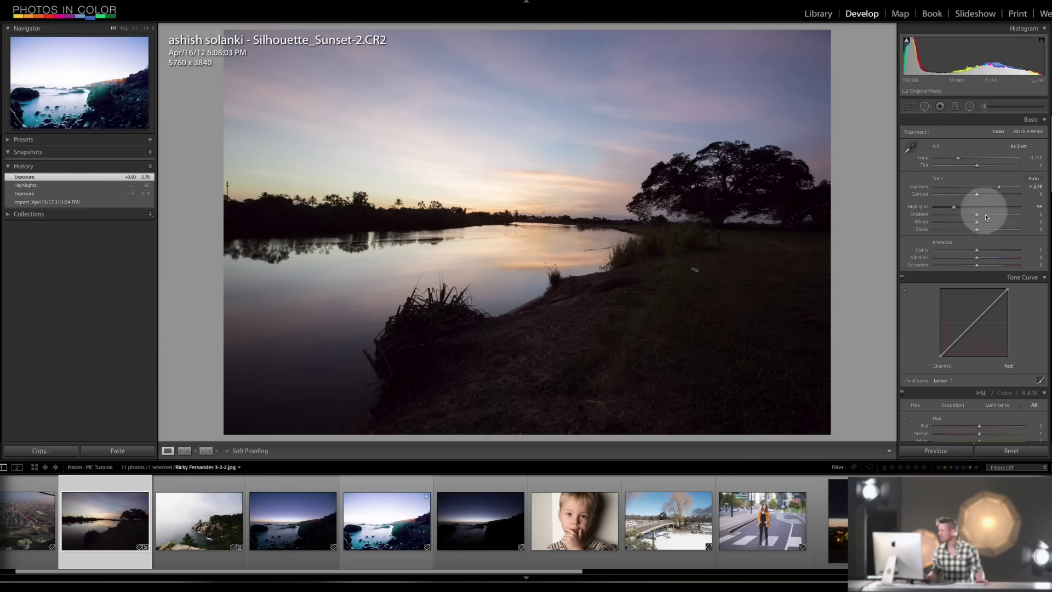
left_click_drag(986, 217, 1004, 214)
scroll(1048, 199, "down", 2)
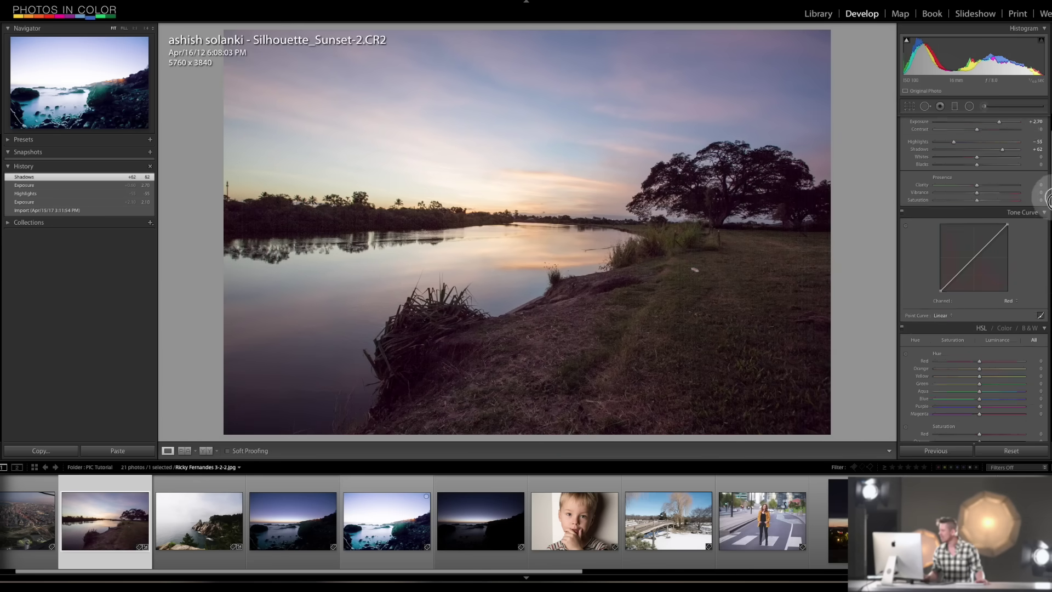
scroll(1048, 199, "down", 4)
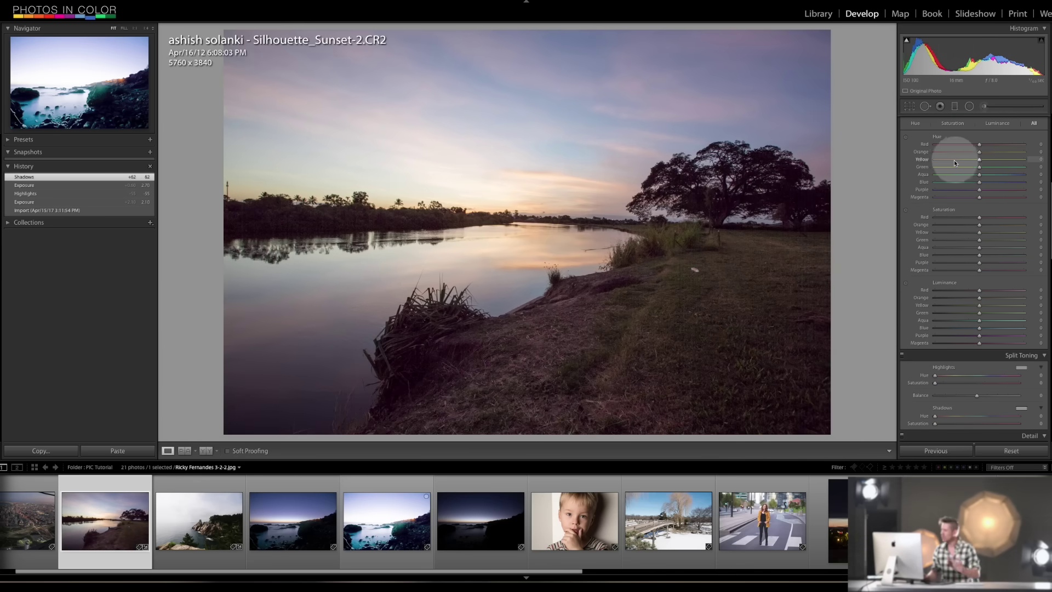
Step: Settle Orange Hue at -5, Blue Hue at +1 and Blue Saturation at +2, with a slight Blue Luminance change
left_click_drag(981, 154, 921, 165)
left_click(940, 157)
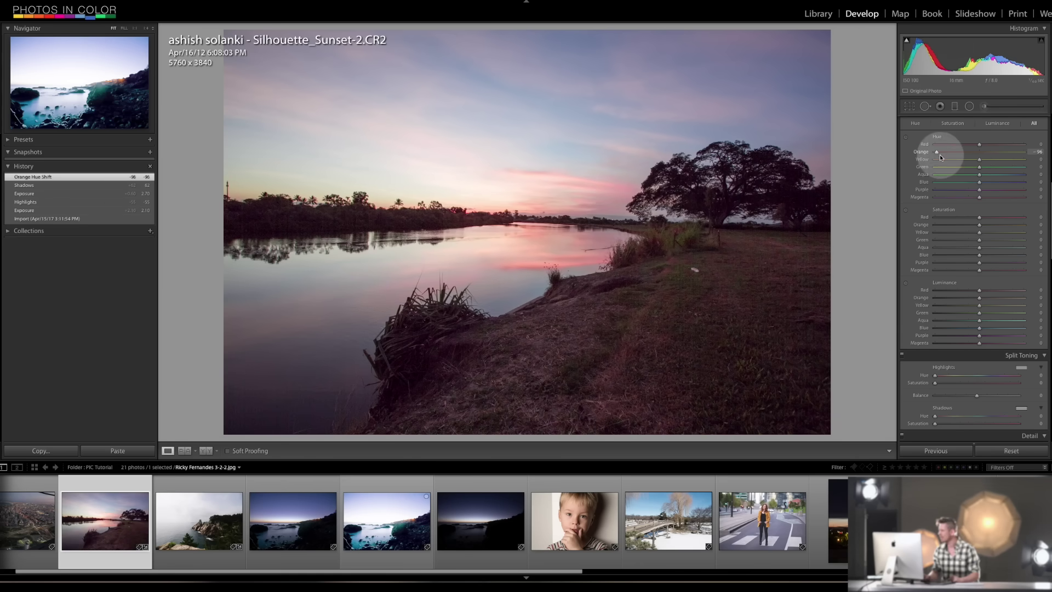
left_click_drag(939, 154, 980, 182)
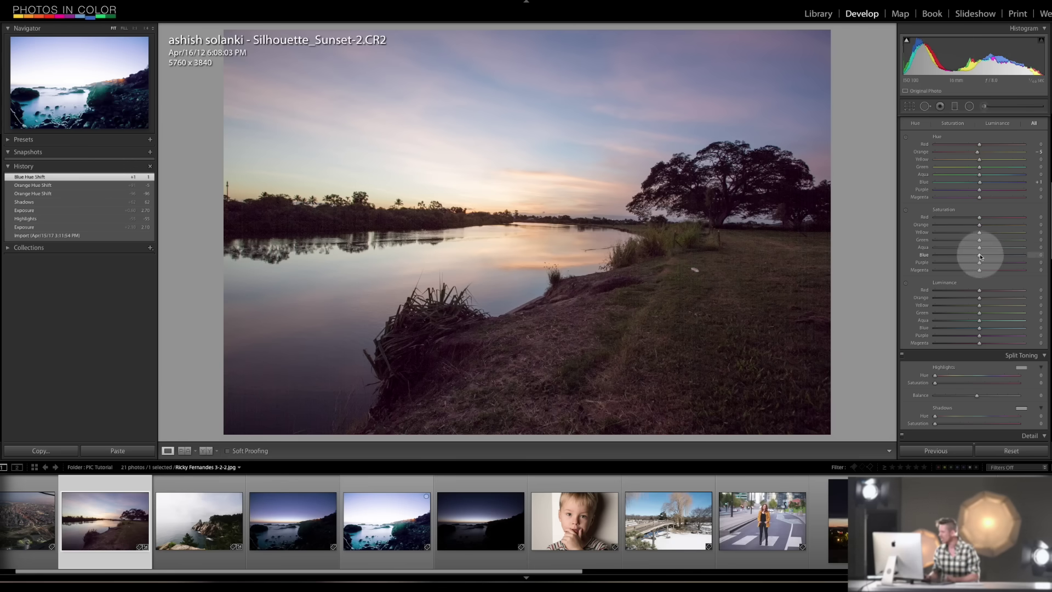
mouse_move(993, 254)
left_mouse_down()
mouse_move(1045, 251)
mouse_move(890, 261)
mouse_move(979, 255)
left_mouse_up()
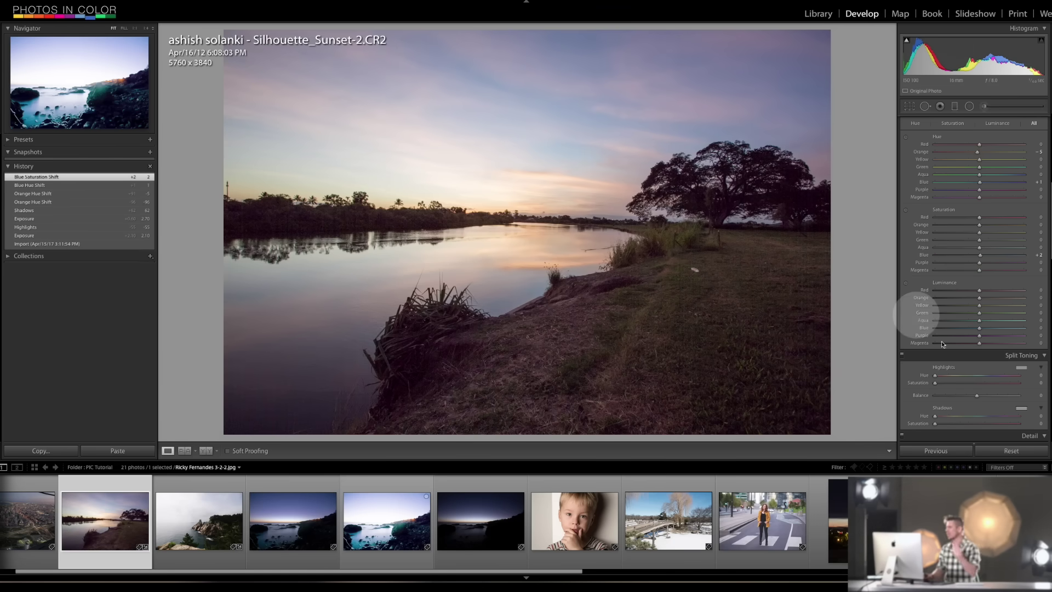
mouse_move(979, 329)
left_mouse_down()
mouse_move(930, 332)
mouse_move(1012, 329)
mouse_move(981, 336)
left_mouse_up()
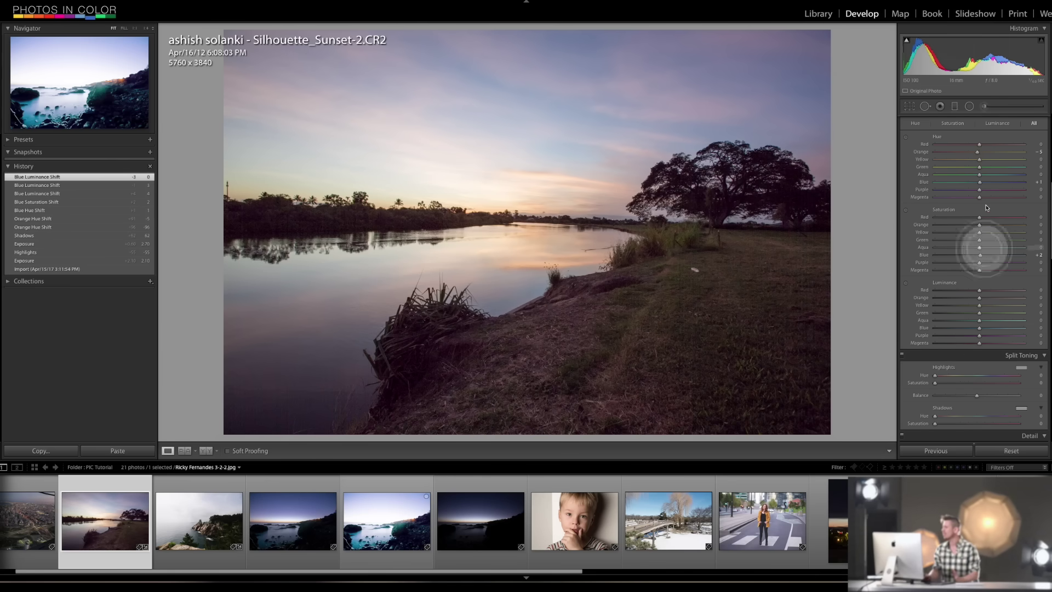
scroll(1041, 189, "up", 2)
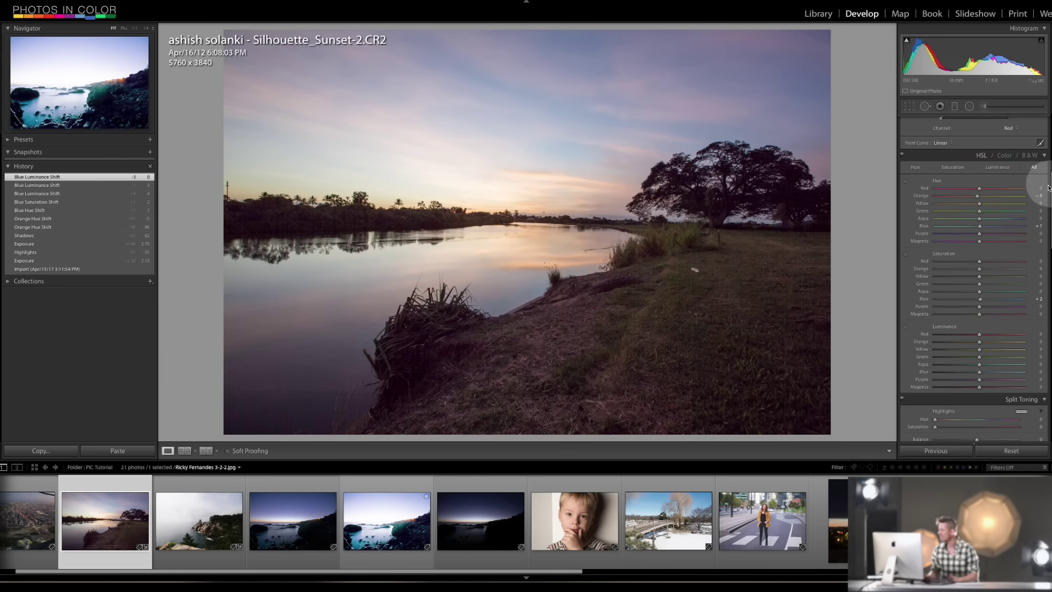
left_click(1030, 157)
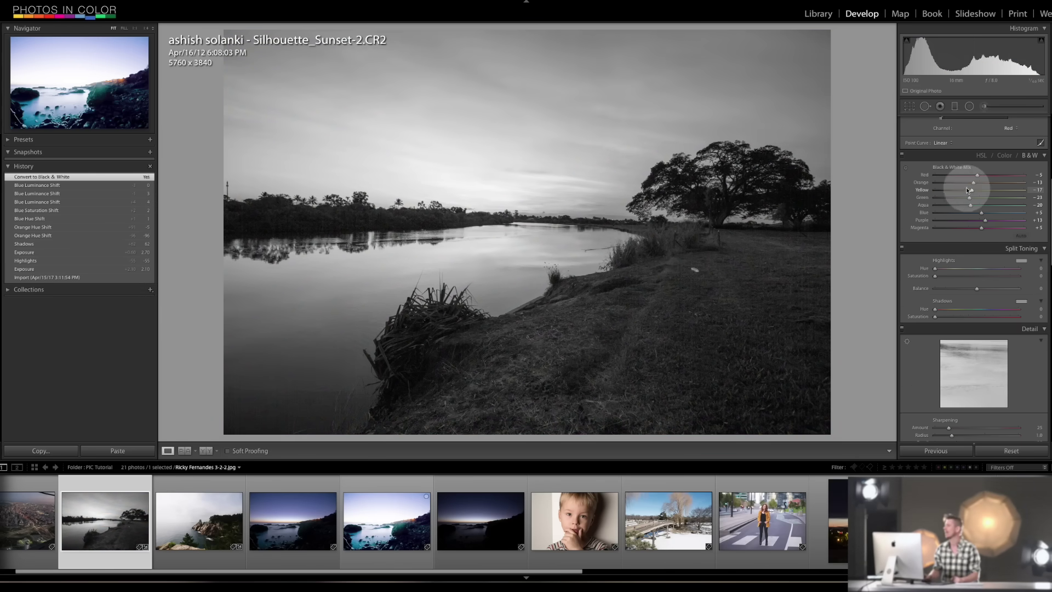
mouse_move(974, 191)
left_mouse_down()
mouse_move(1011, 191)
mouse_move(961, 183)
left_mouse_up()
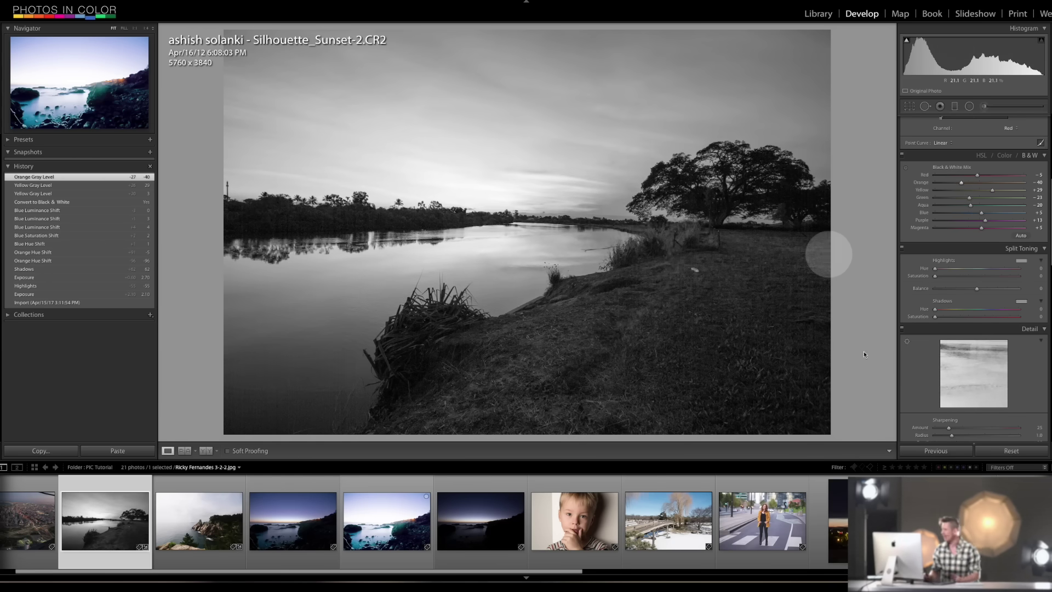
left_click(981, 155)
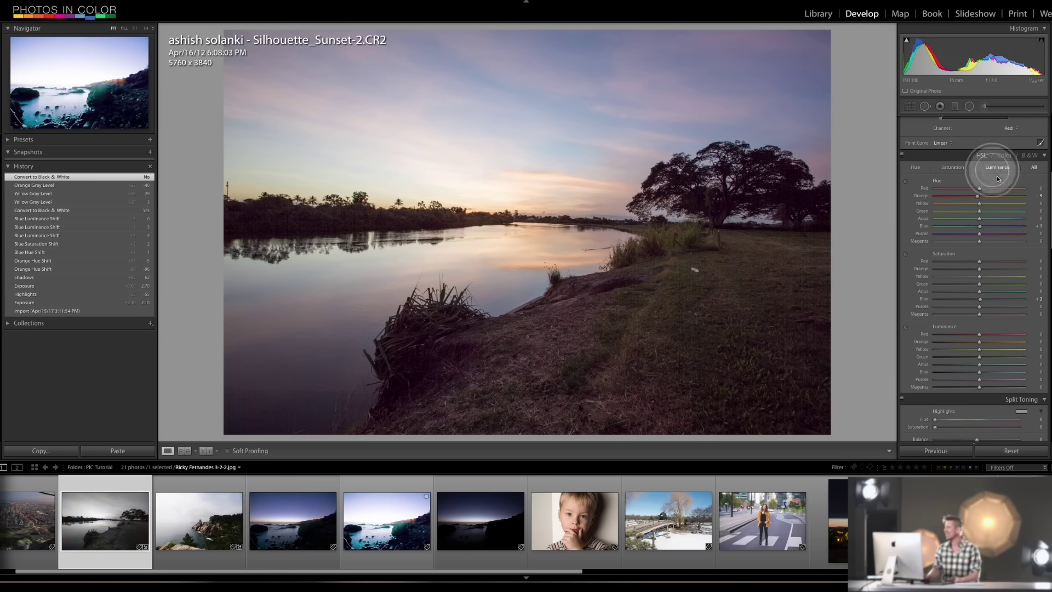
left_click_drag(1047, 217, 1048, 239)
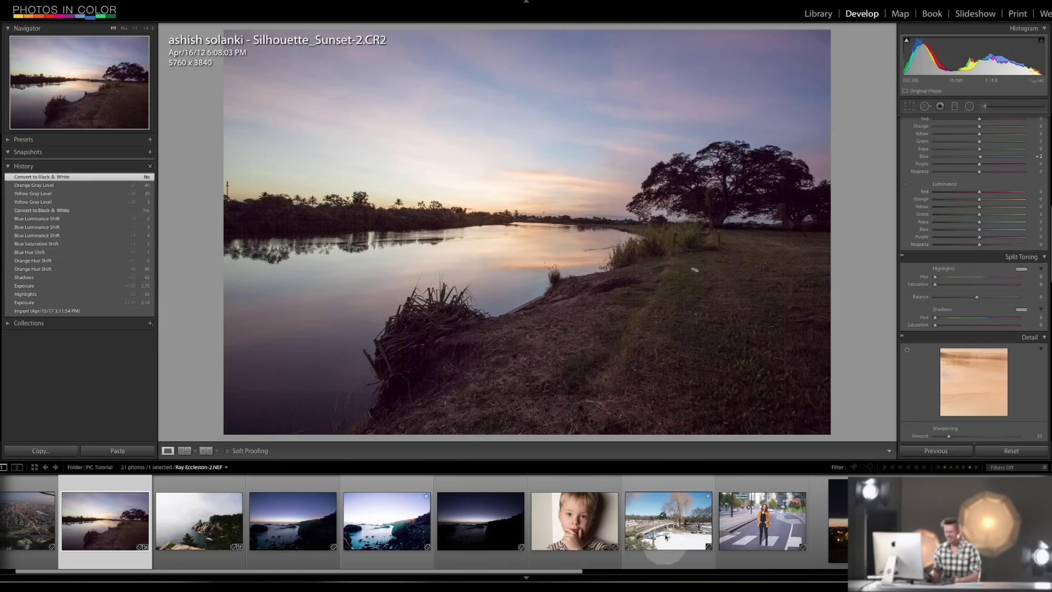
left_click(593, 527)
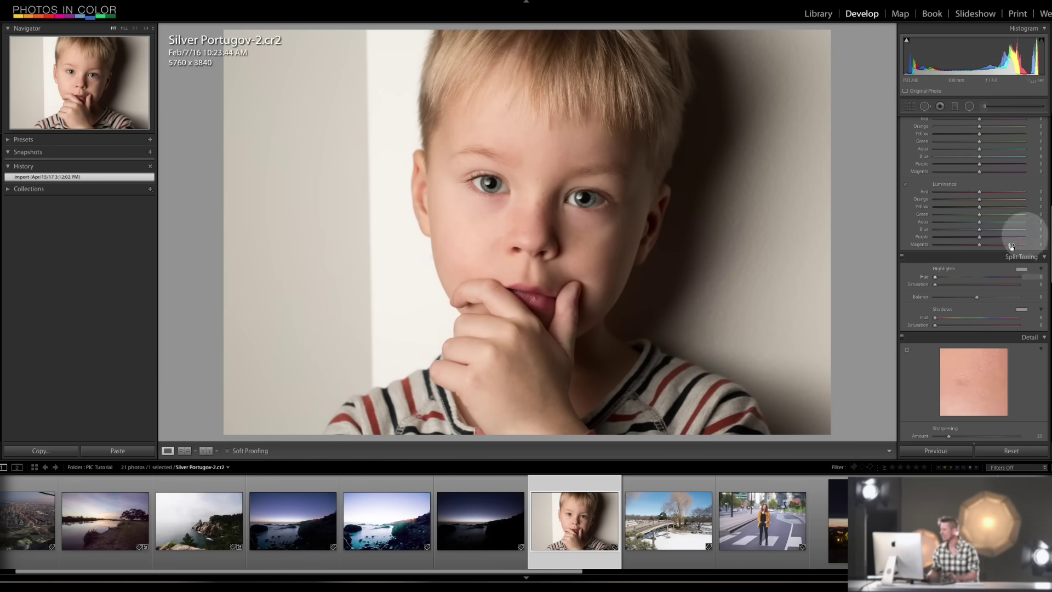
Step: Try split toning with highlight hue 51, shadow hue 262 and balance -7, then reset the portrait
left_click(947, 277)
left_click_drag(947, 277, 990, 285)
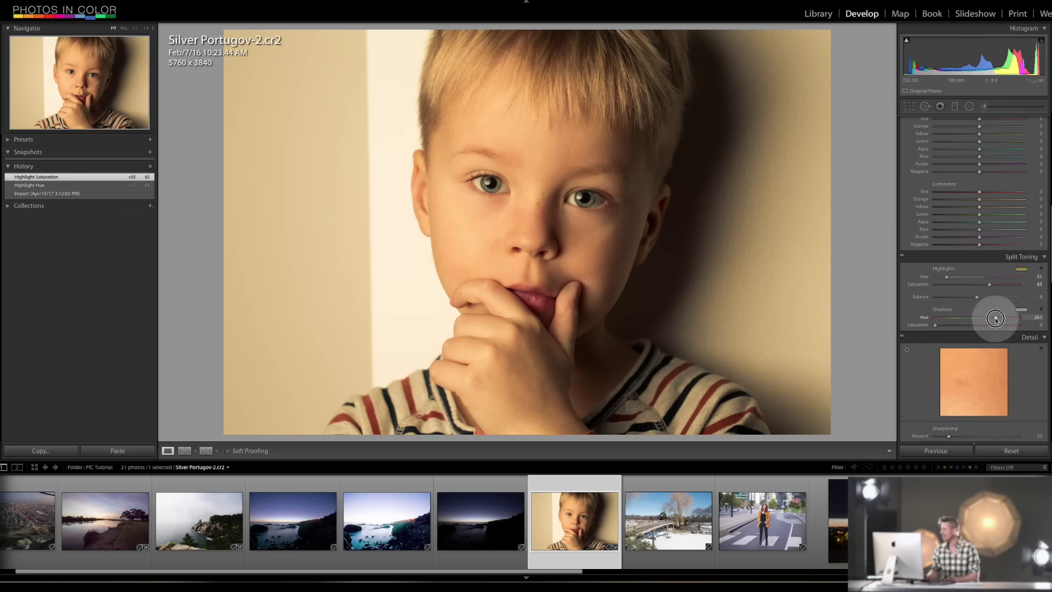
left_click_drag(996, 320, 973, 327)
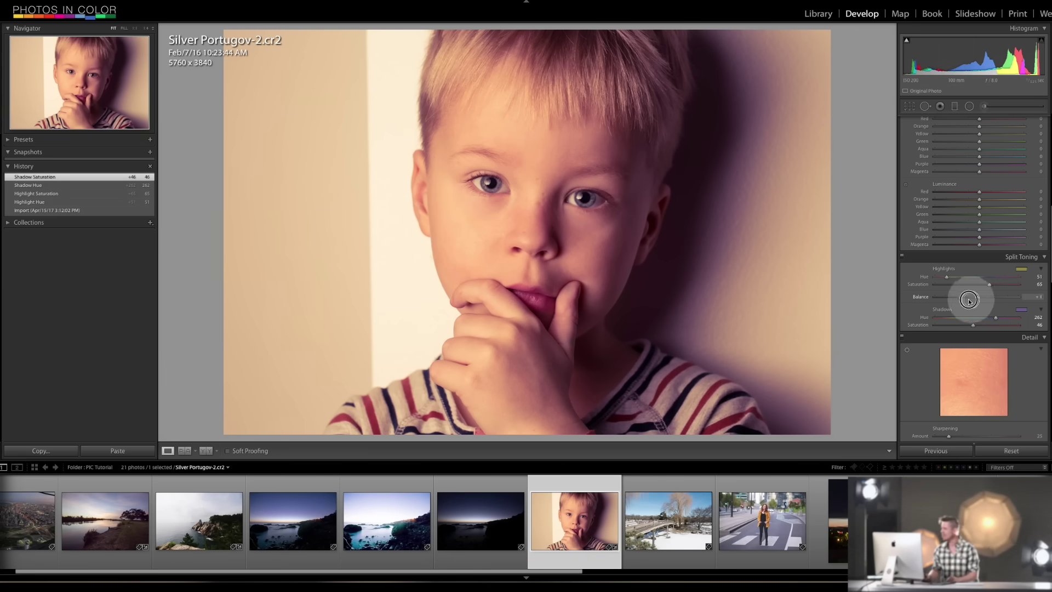
mouse_move(969, 301)
left_mouse_down()
mouse_move(888, 294)
mouse_move(1022, 296)
mouse_move(943, 296)
mouse_move(968, 296)
left_mouse_up()
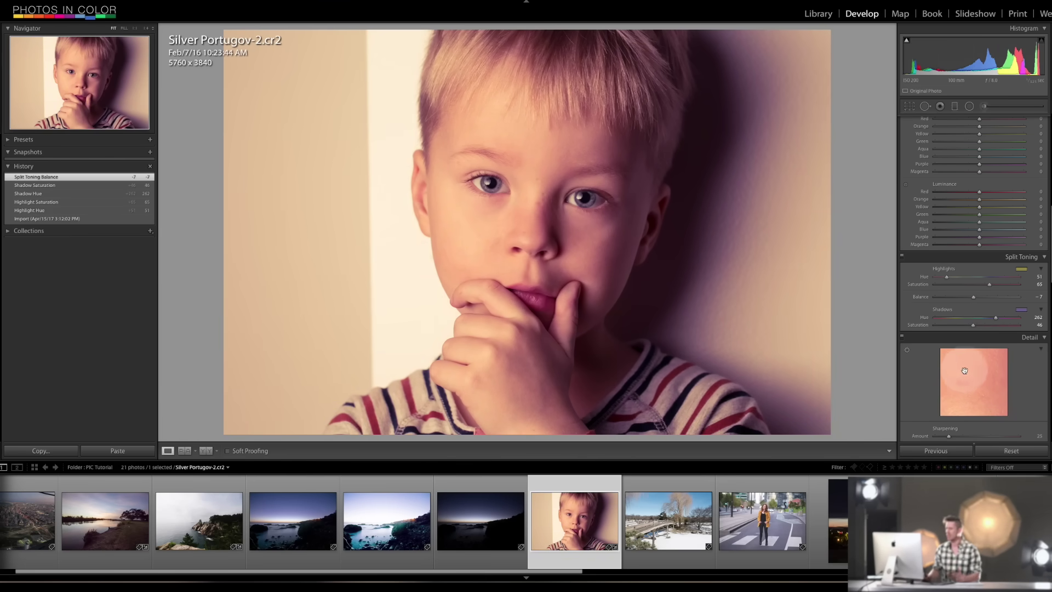
left_click(1012, 451)
scroll(1030, 247, "down", 6)
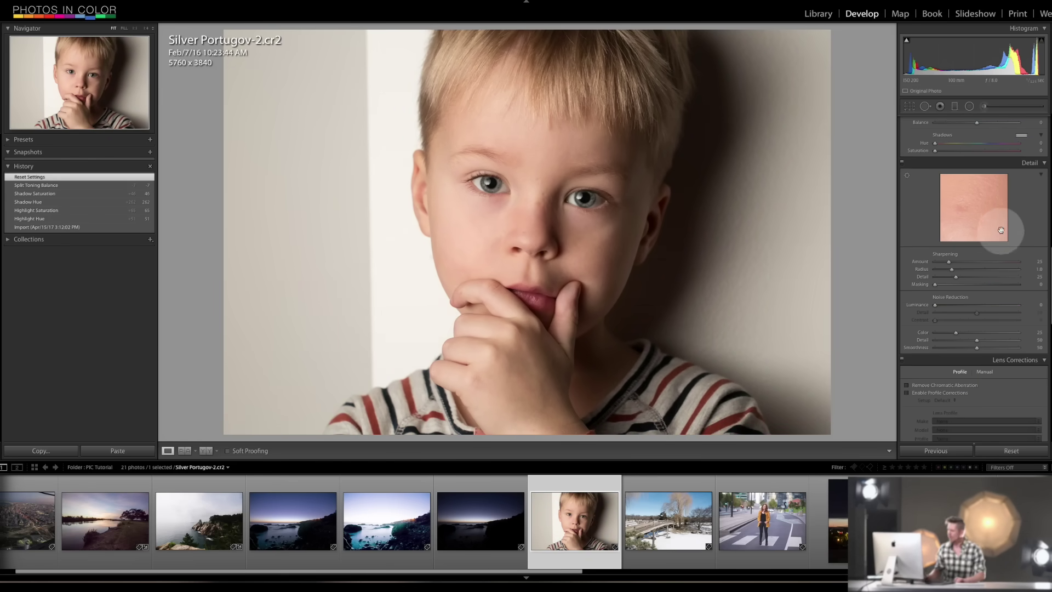
Step: Open the snowy bridge photo at 1:1 on the willow branches and preview sharpening Amount 150 in grayscale
left_click(688, 512)
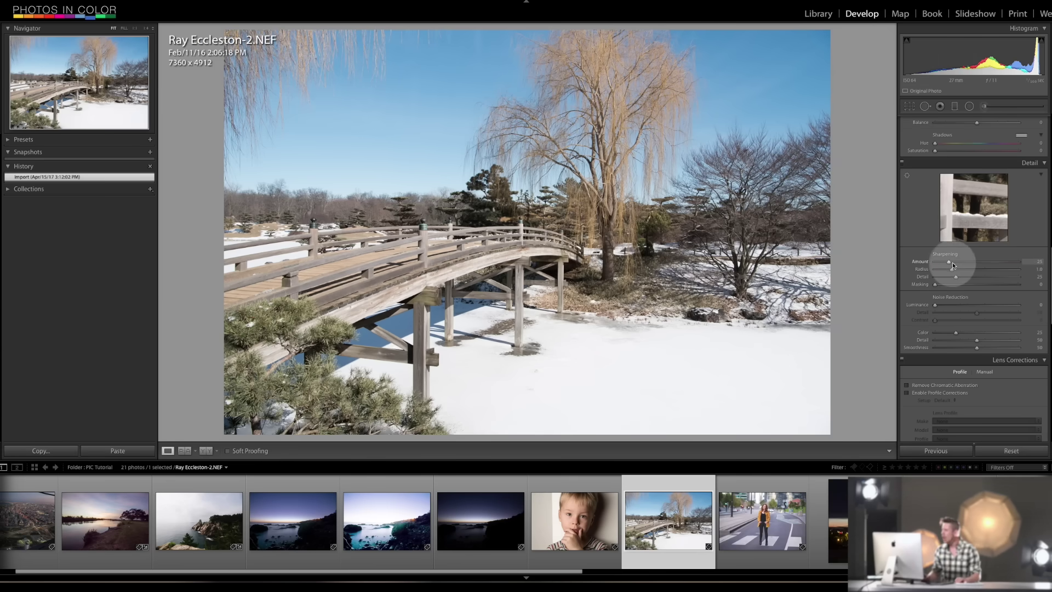
left_click(640, 116)
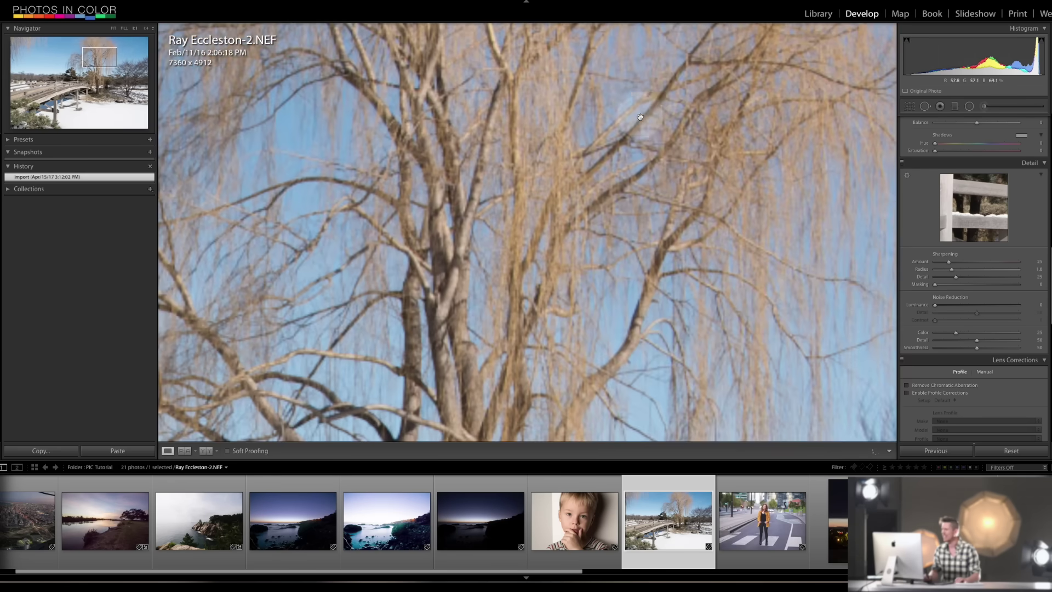
left_click_drag(640, 116, 599, 134)
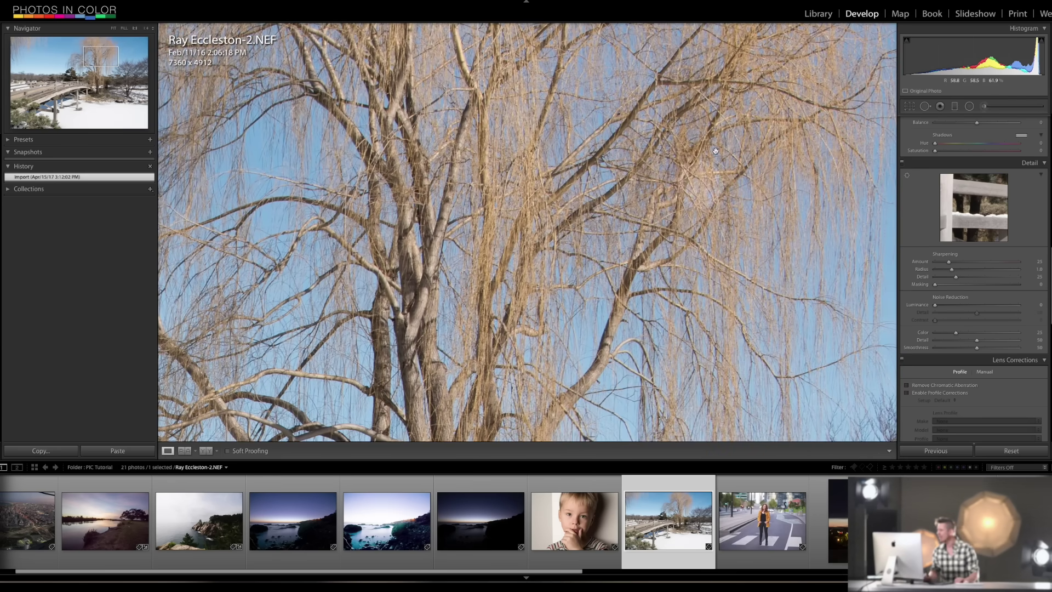
left_click_drag(950, 263, 1021, 262)
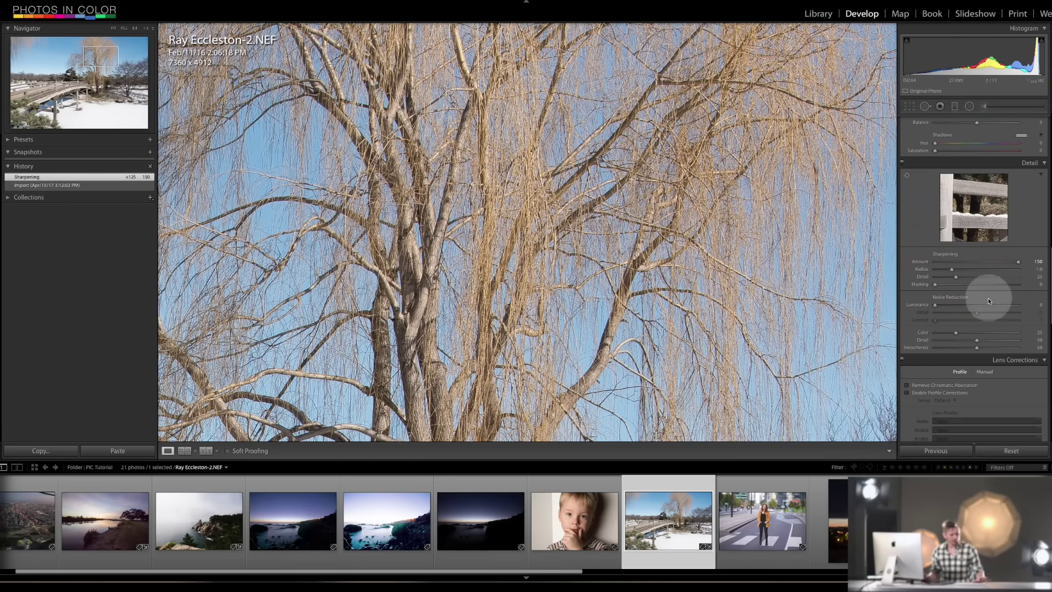
key("alt")
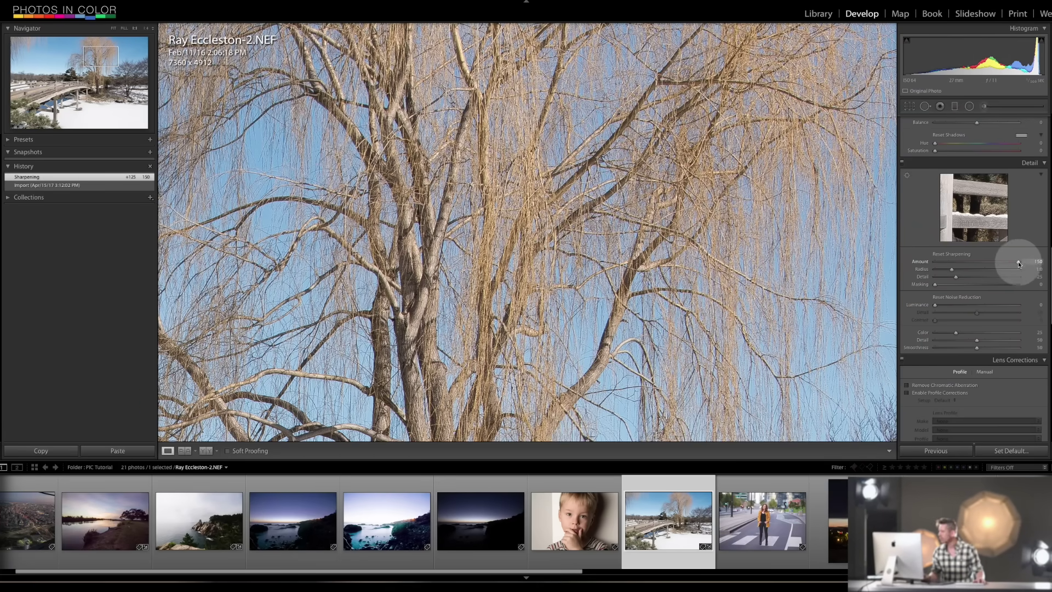
mouse_move(1019, 264)
left_mouse_down()
mouse_move(946, 259)
mouse_move(1029, 256)
left_mouse_up()
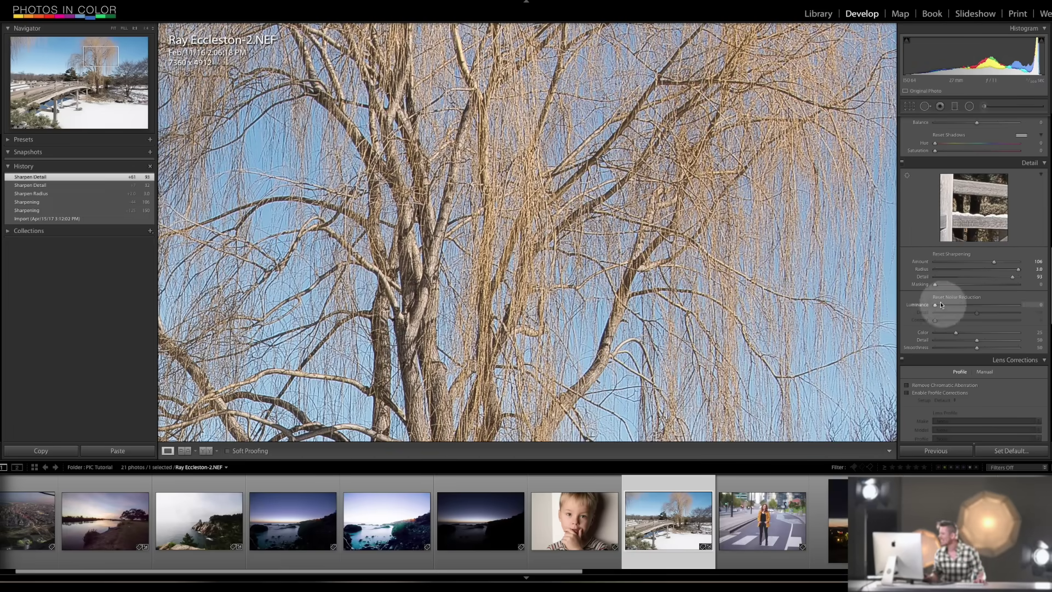
Step: Tune Radius, Detail and Masking with before/after checks, settling on Amount 58, Radius 1.9, Detail 67, Masking 100
left_click_drag(941, 284, 1030, 285)
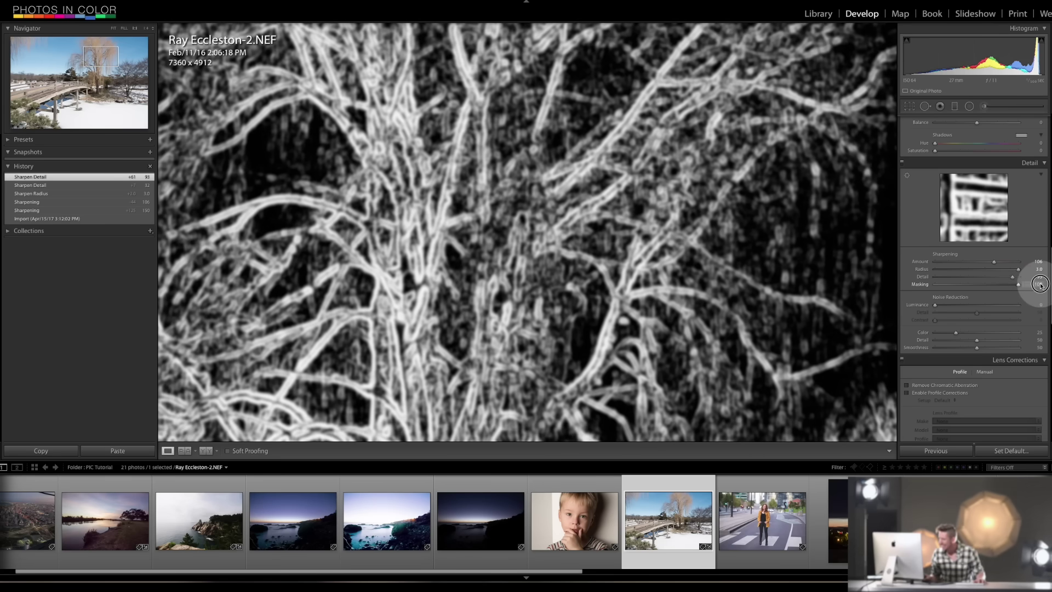
left_click_drag(1041, 284, 1042, 284)
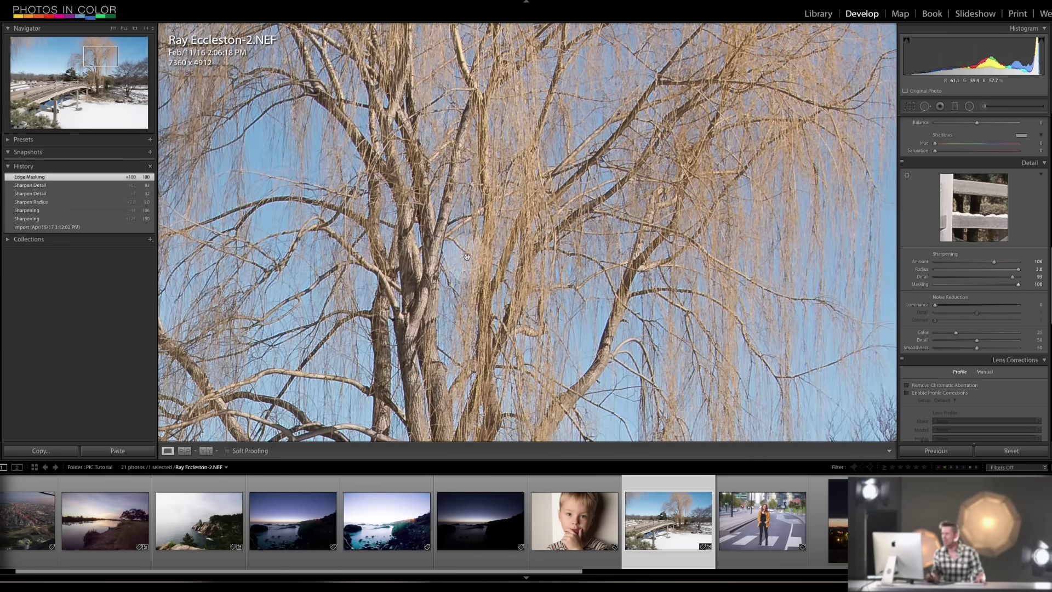
key("backslash")
key("backslash")
key("backslash")
key("backslash")
key("backslash")
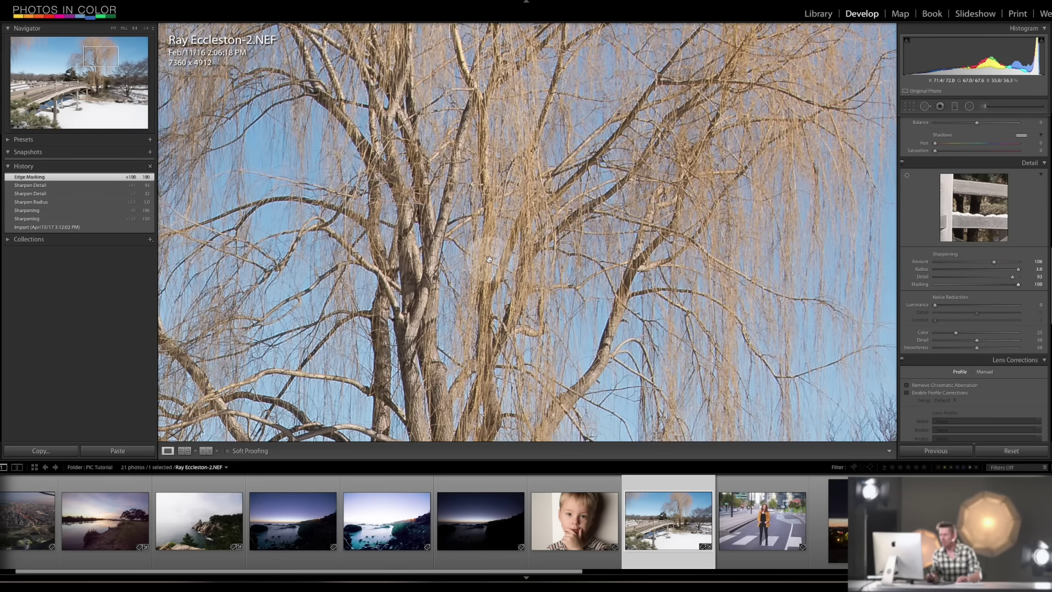
key("backslash")
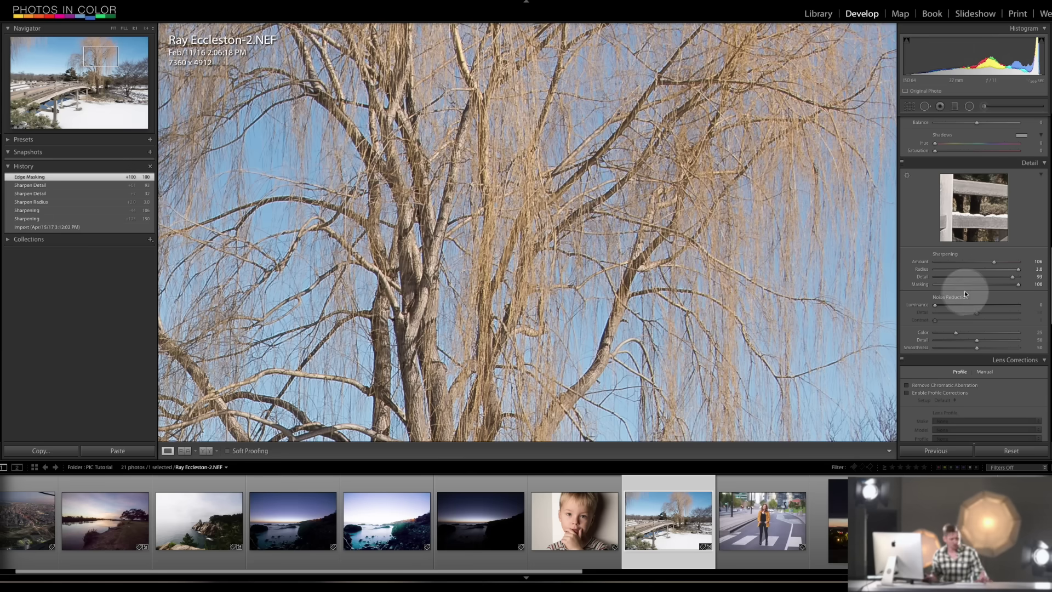
key("alt")
left_click_drag(1020, 289, 988, 276)
left_click(1012, 276)
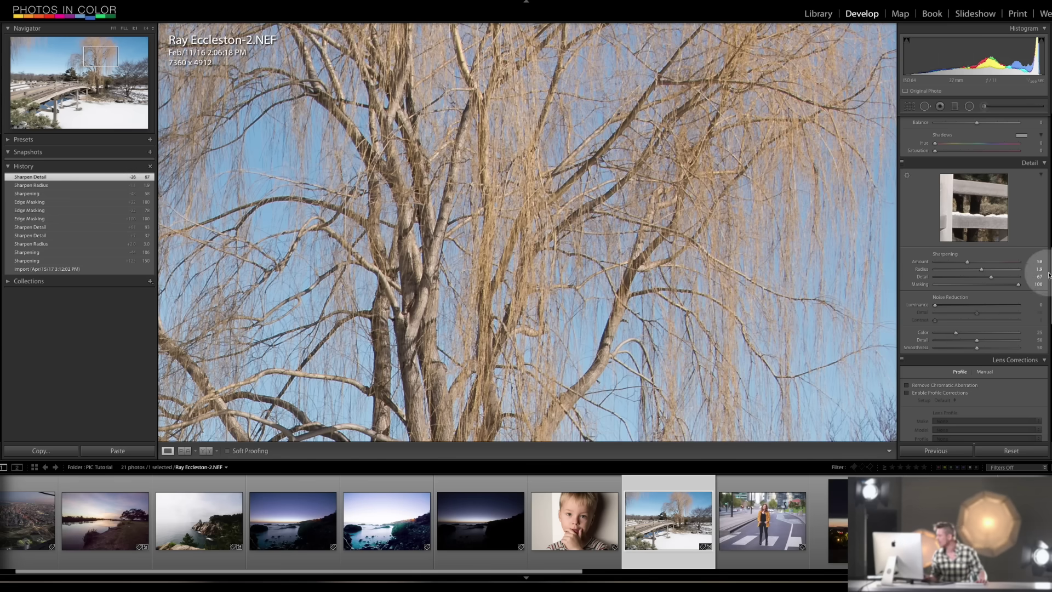
left_click_drag(1048, 274, 1048, 292)
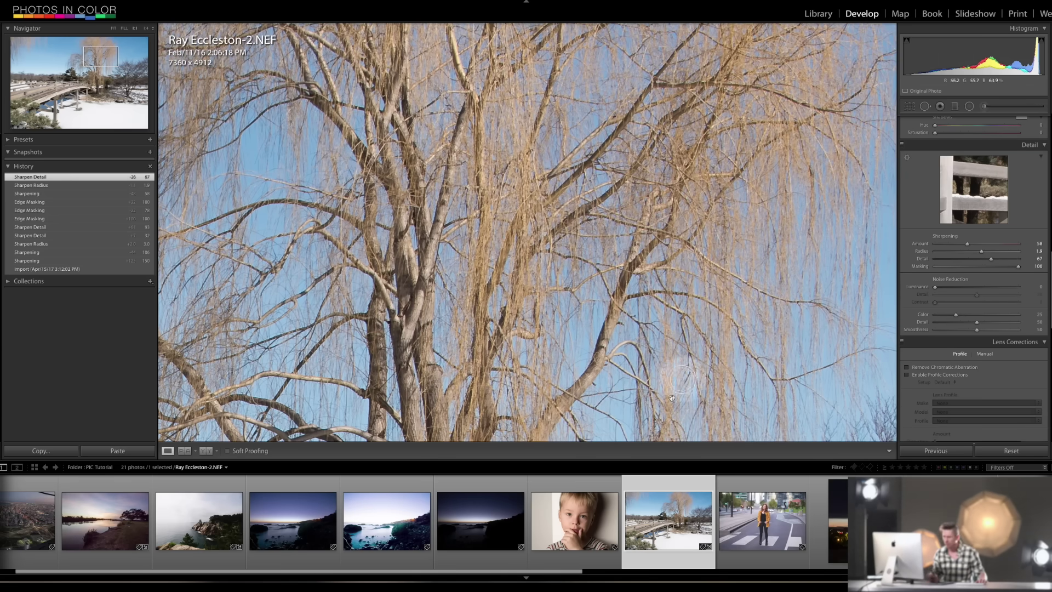
Step: Open the seascape, zoom in on the rocks, and set Luminance noise reduction to 78
left_click(412, 533)
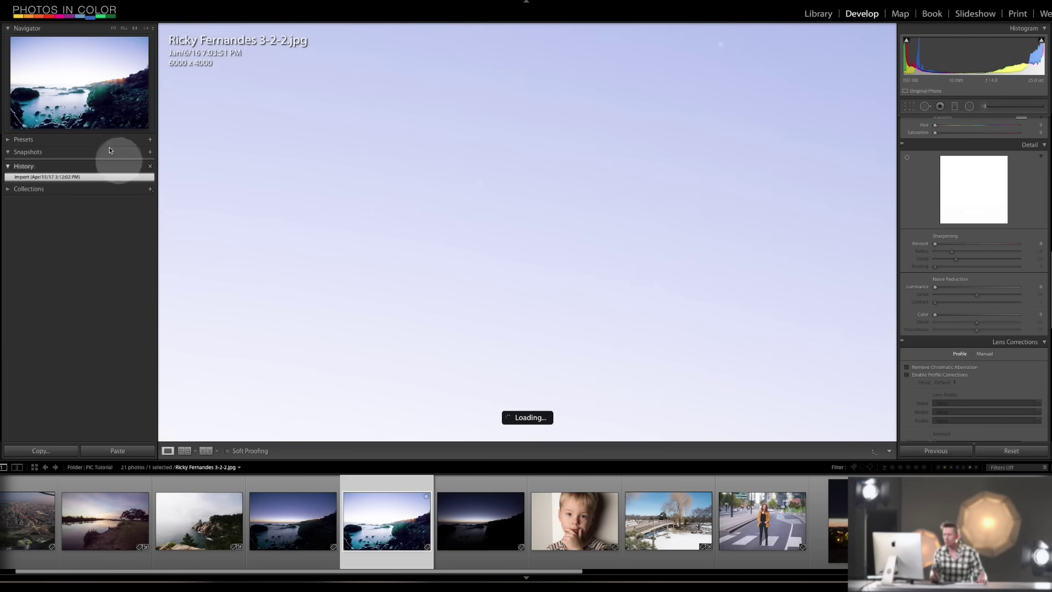
left_click(104, 95)
left_click_drag(697, 258, 625, 212)
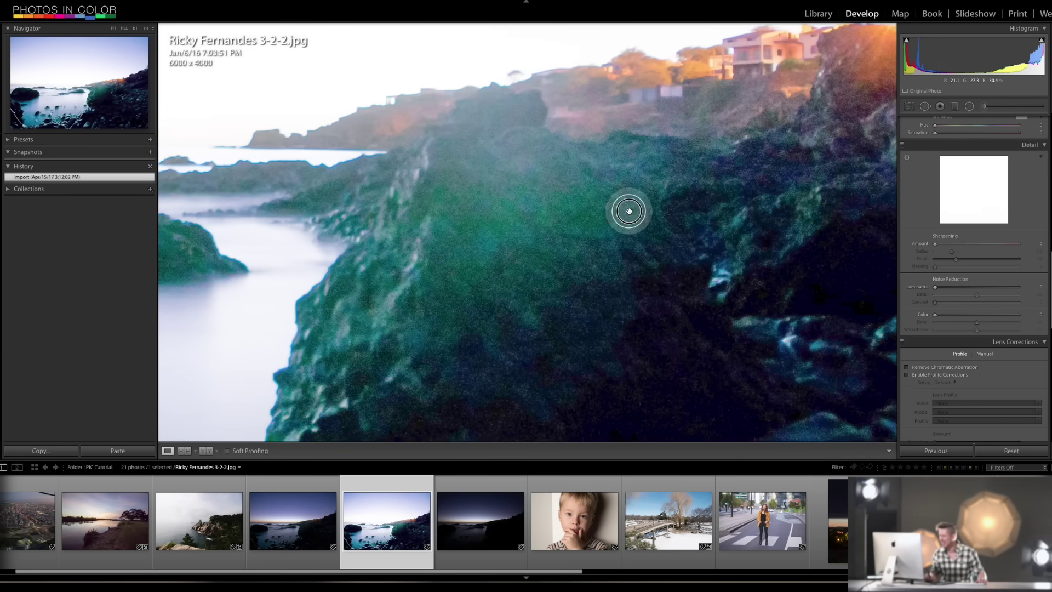
left_click(1046, 303)
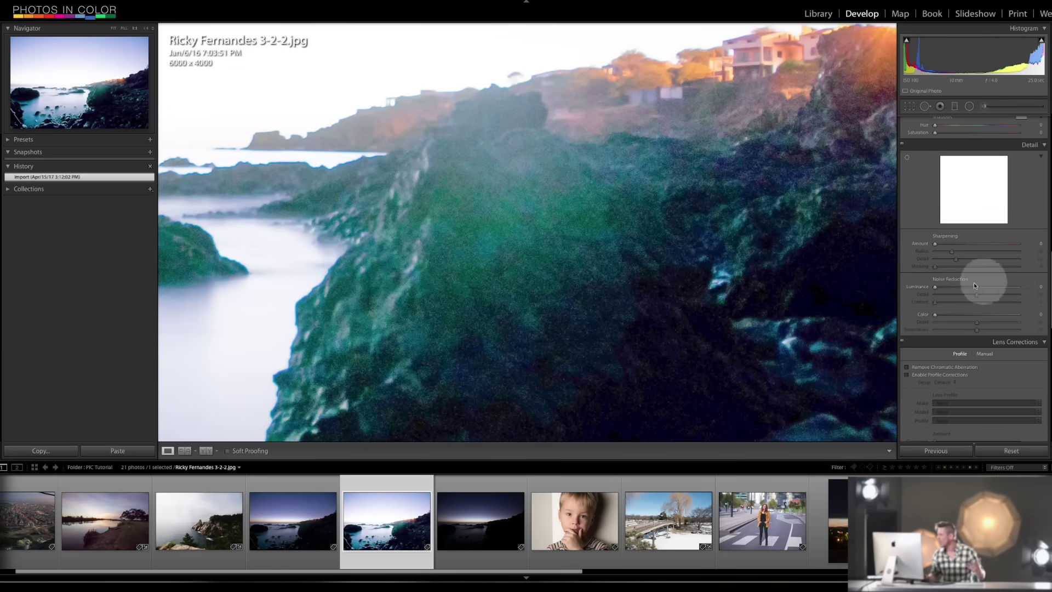
left_click_drag(951, 291, 999, 289)
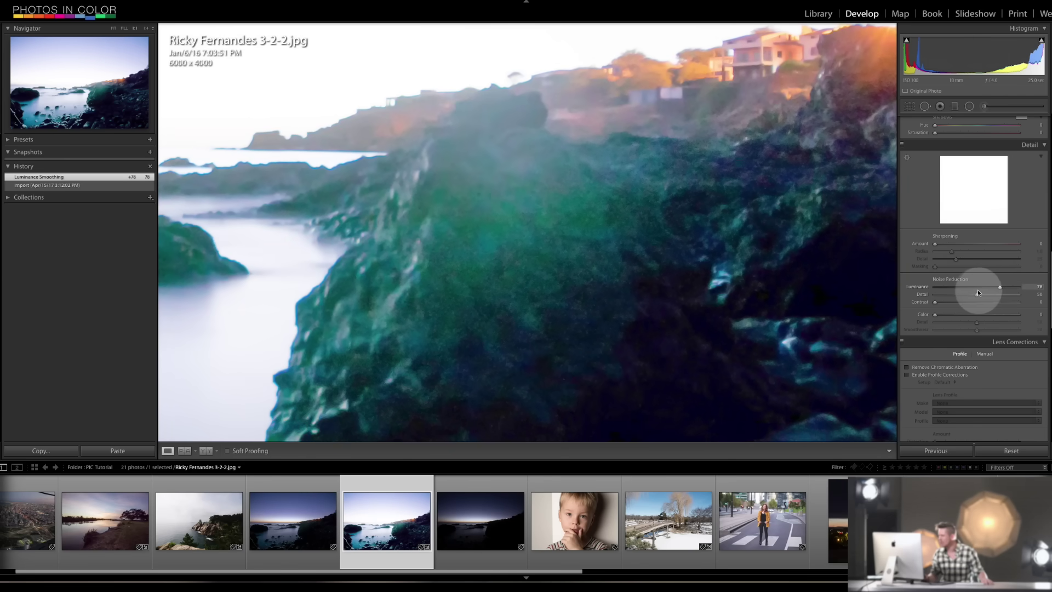
left_click_drag(731, 118, 685, 135)
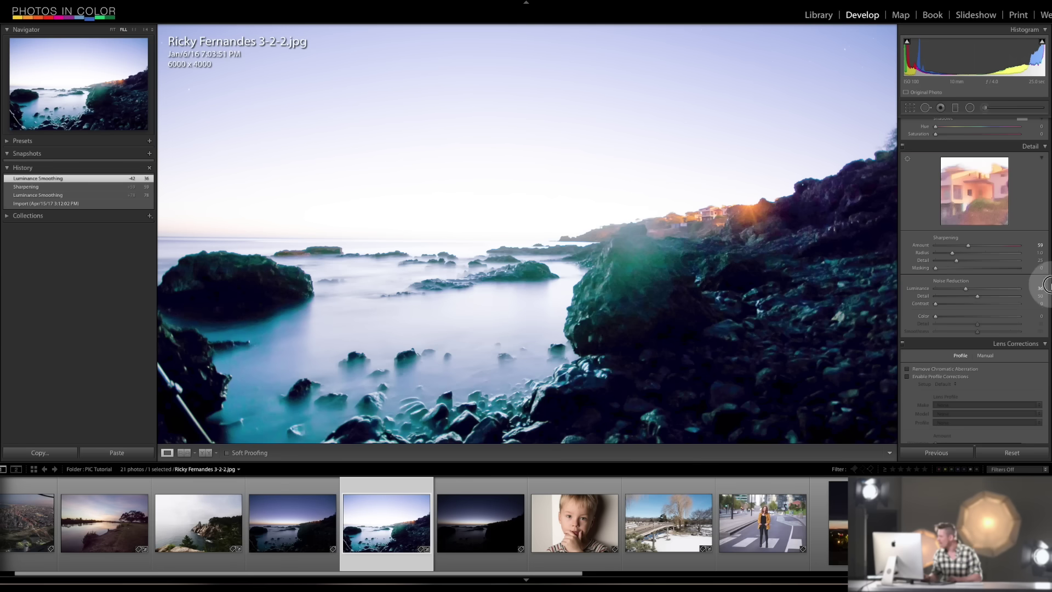
Step: Enable lens profile corrections on the seascape and boy portrait, then select the dark seascape exposure
scroll(952, 203, "down", 5)
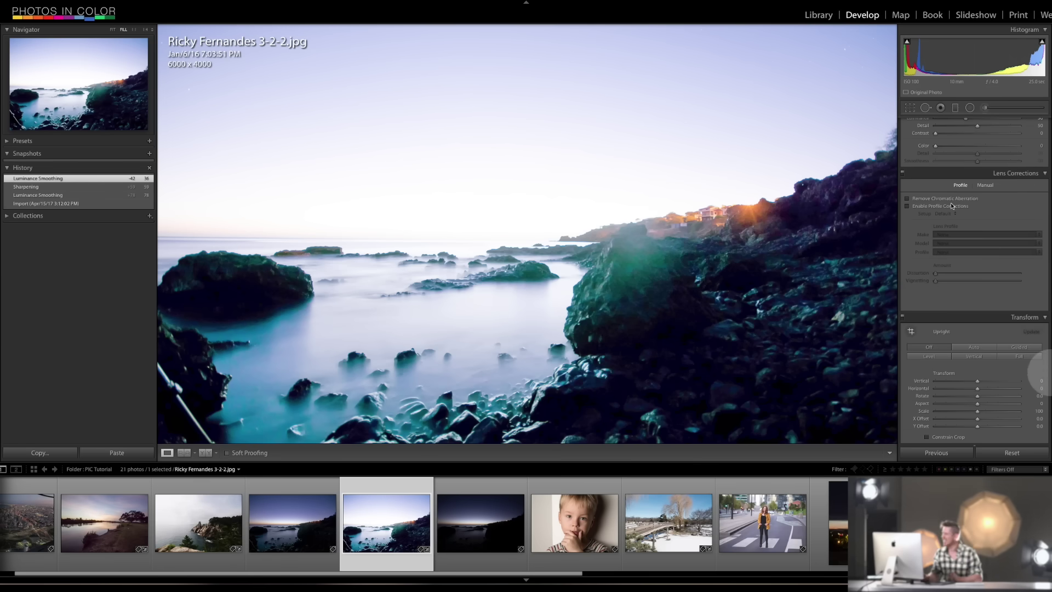
left_click(909, 206)
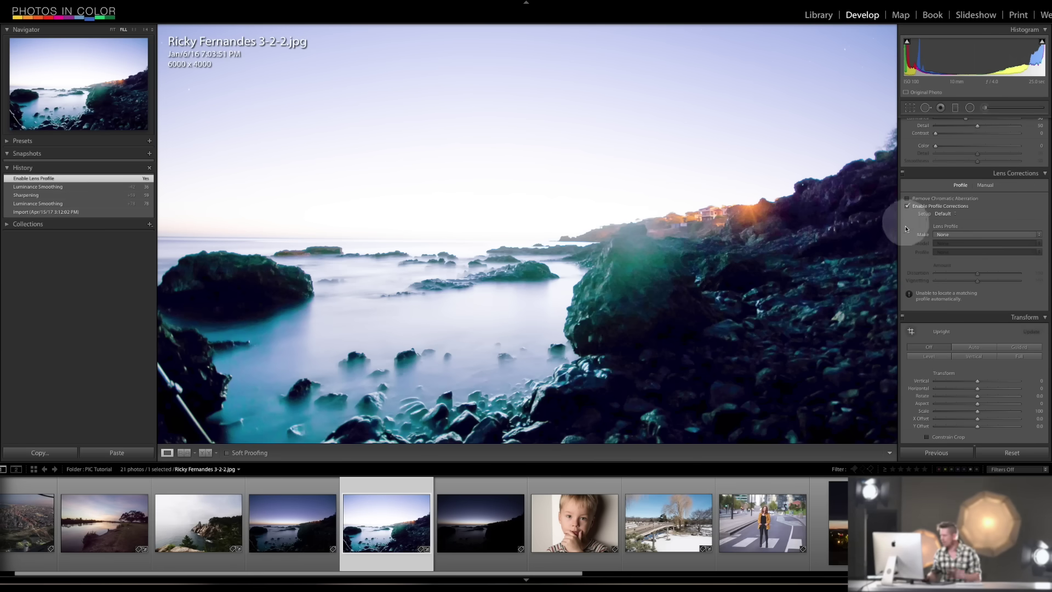
left_click(582, 529)
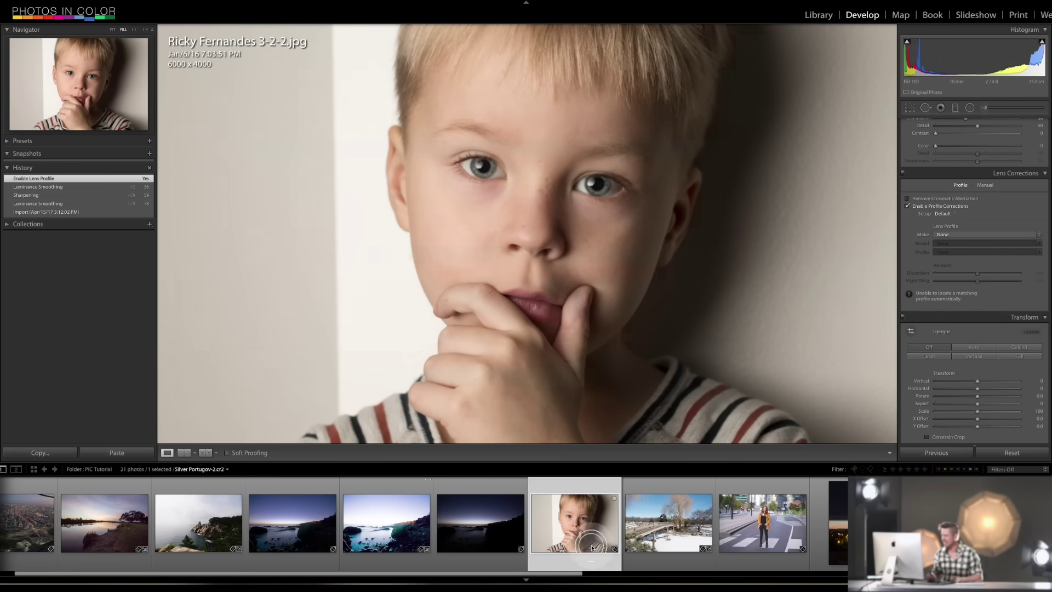
left_click(908, 206)
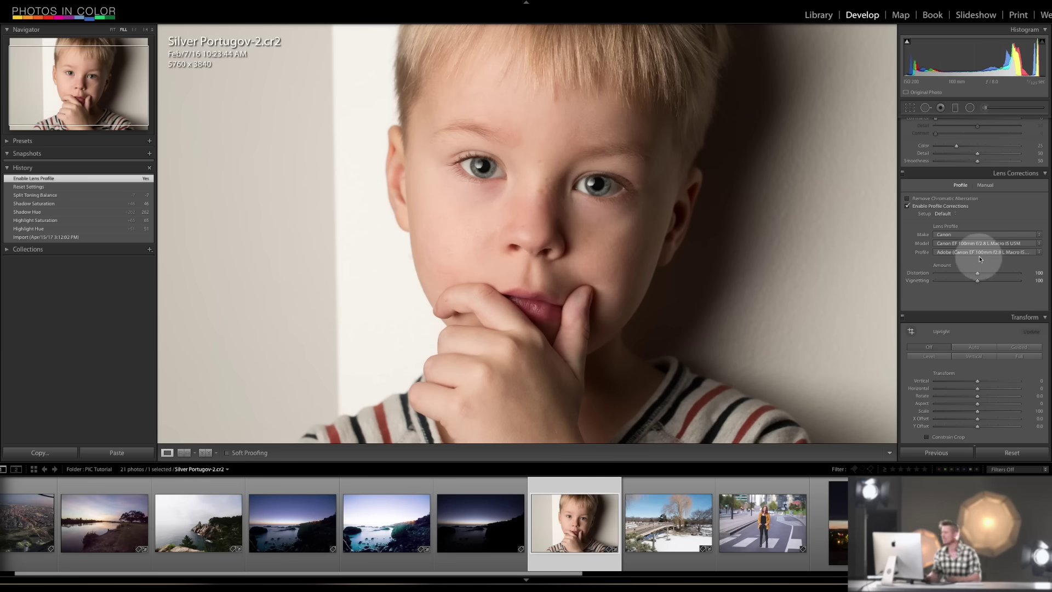
left_click(112, 31)
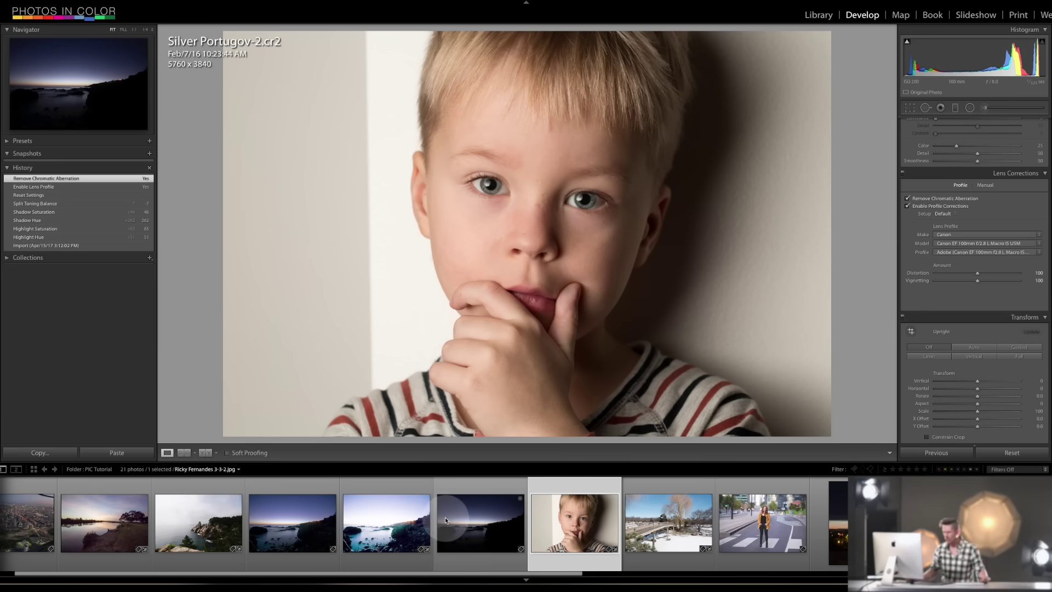
left_click(493, 524)
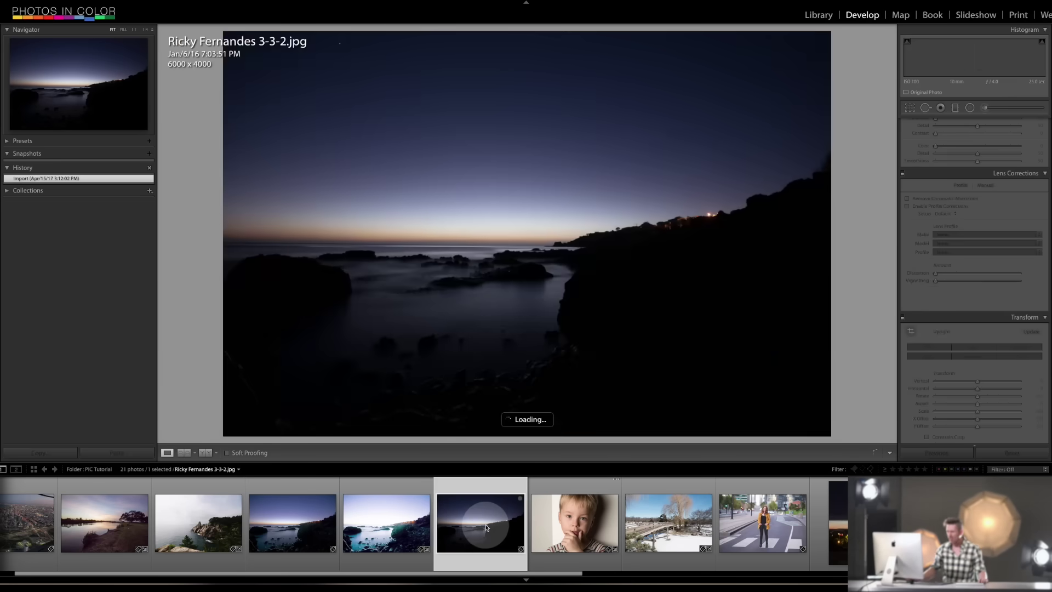
Step: Merge the three seascape exposures into an HDR via Photo Merge, then open the city night photo
left_click(295, 516, "shift")
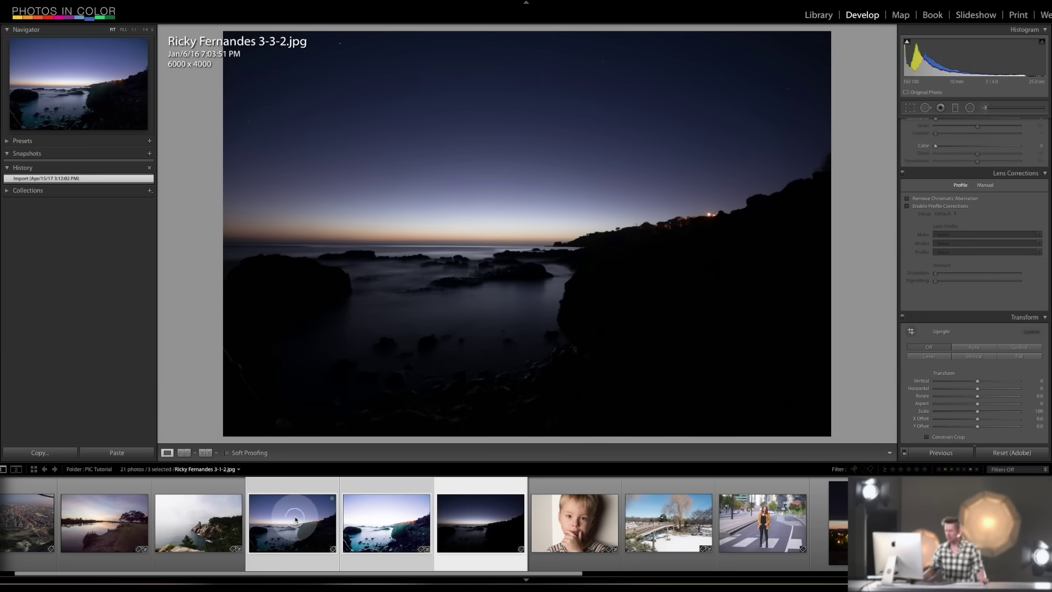
right_click(363, 522)
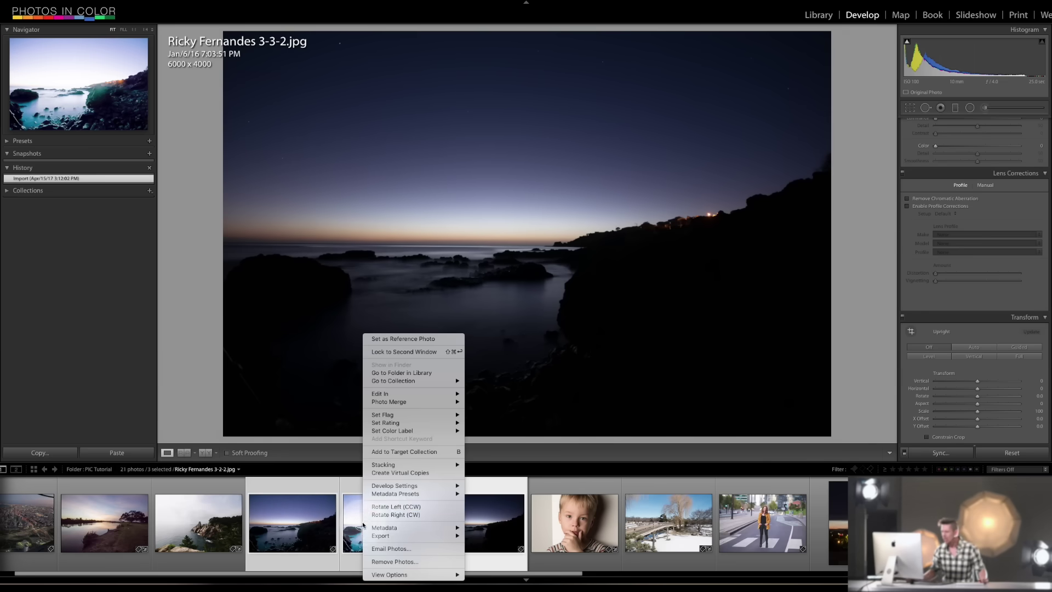
left_click(473, 401)
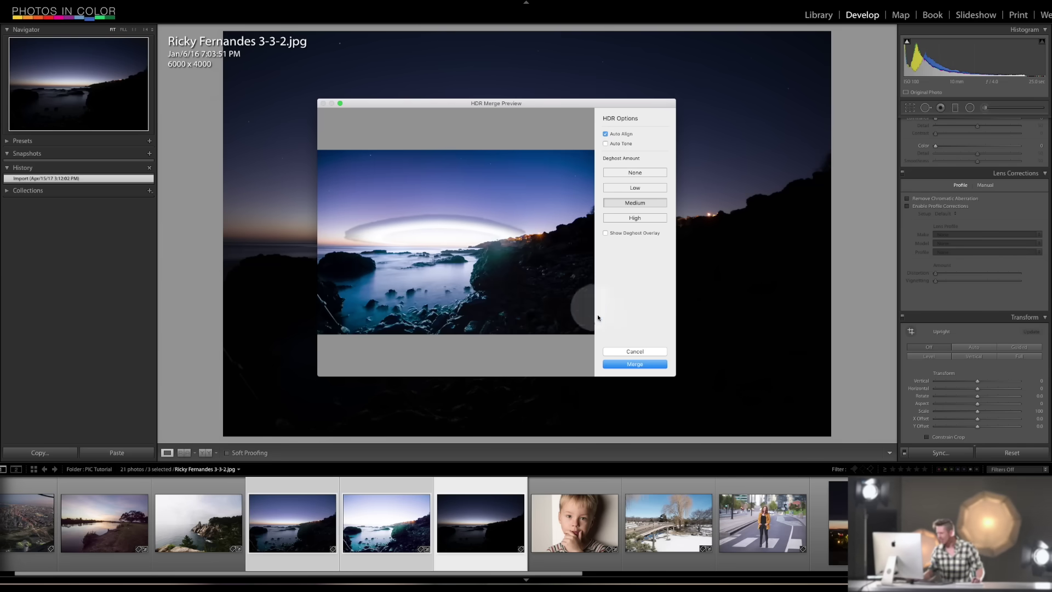
left_click(631, 364)
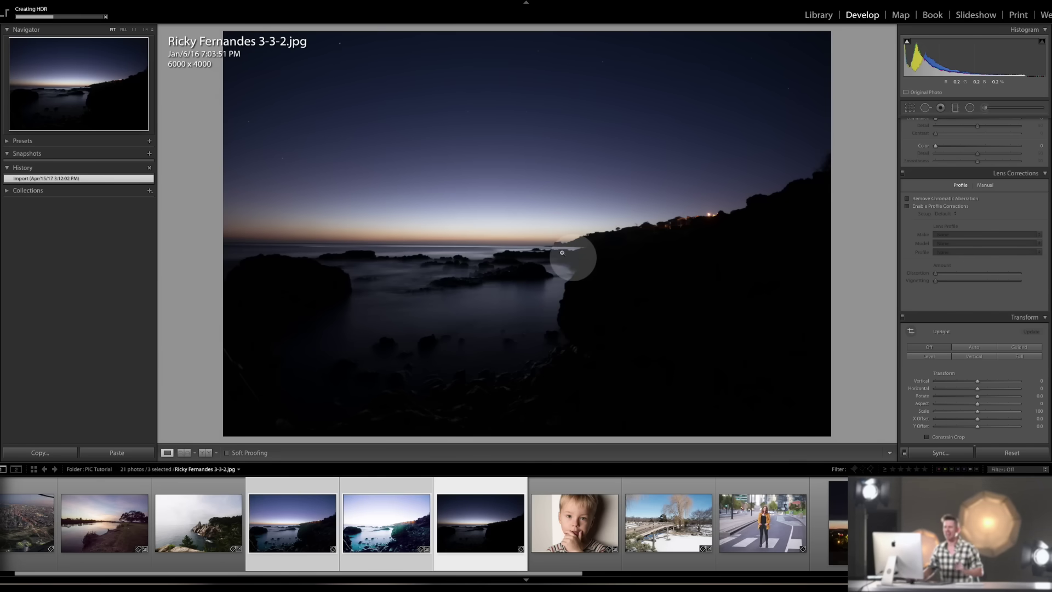
scroll(386, 538, "down", 5)
left_click(396, 541)
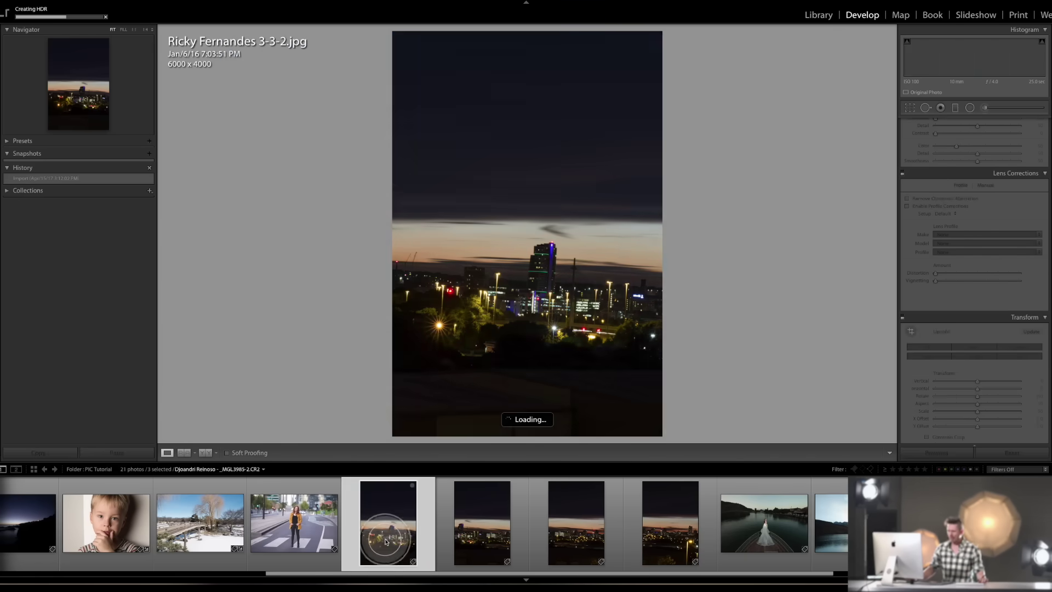
Step: Merge the four city night shots into a panorama with Boundary Warp 100, then go to Library
left_click(662, 542, "shift")
right_click(673, 524)
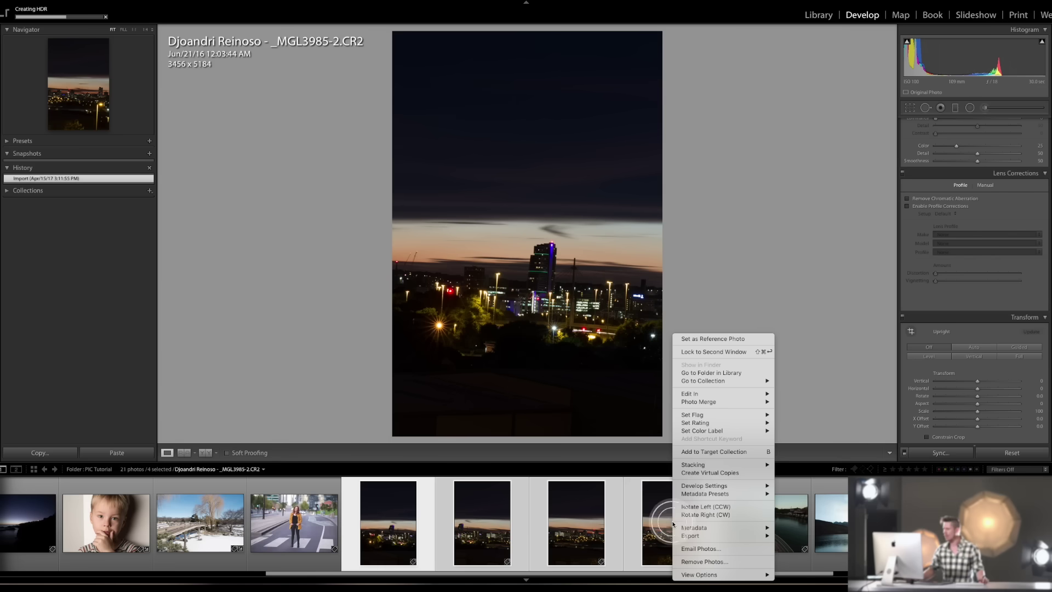
mouse_move(763, 404)
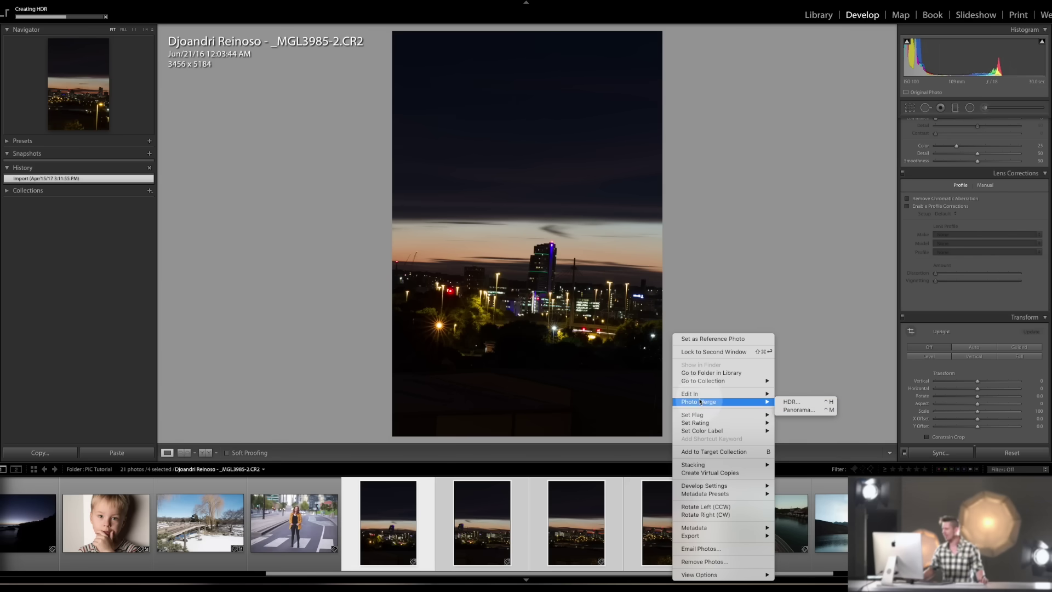
left_click(799, 410)
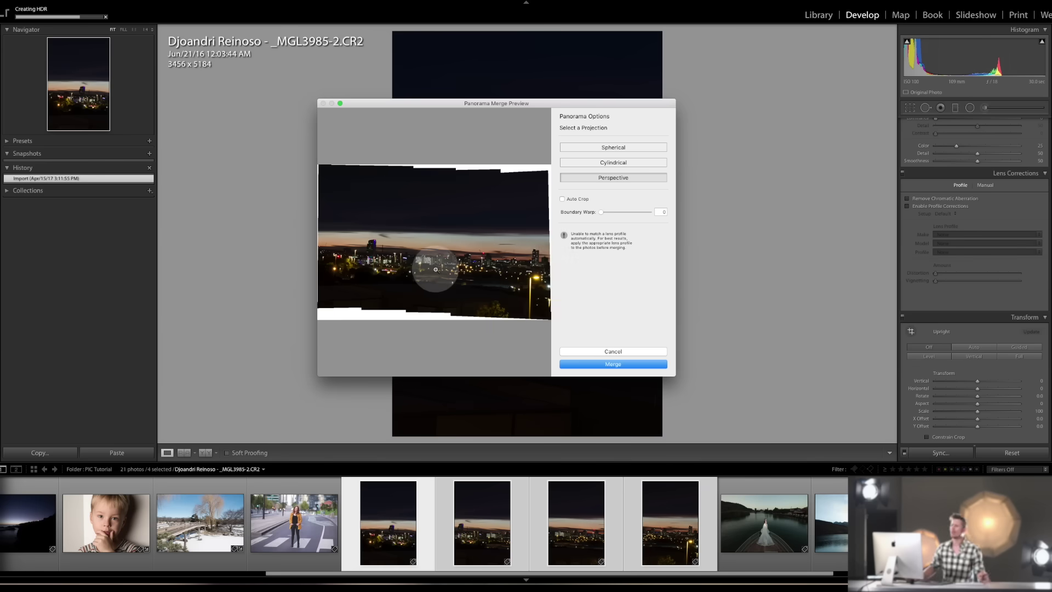
left_click_drag(601, 213, 691, 212)
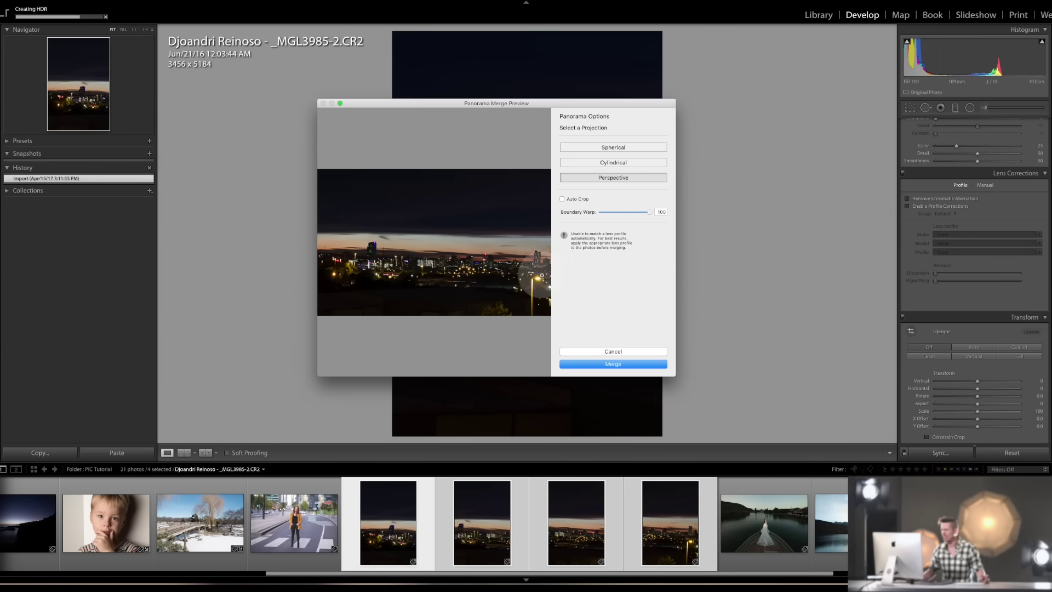
left_click(607, 365)
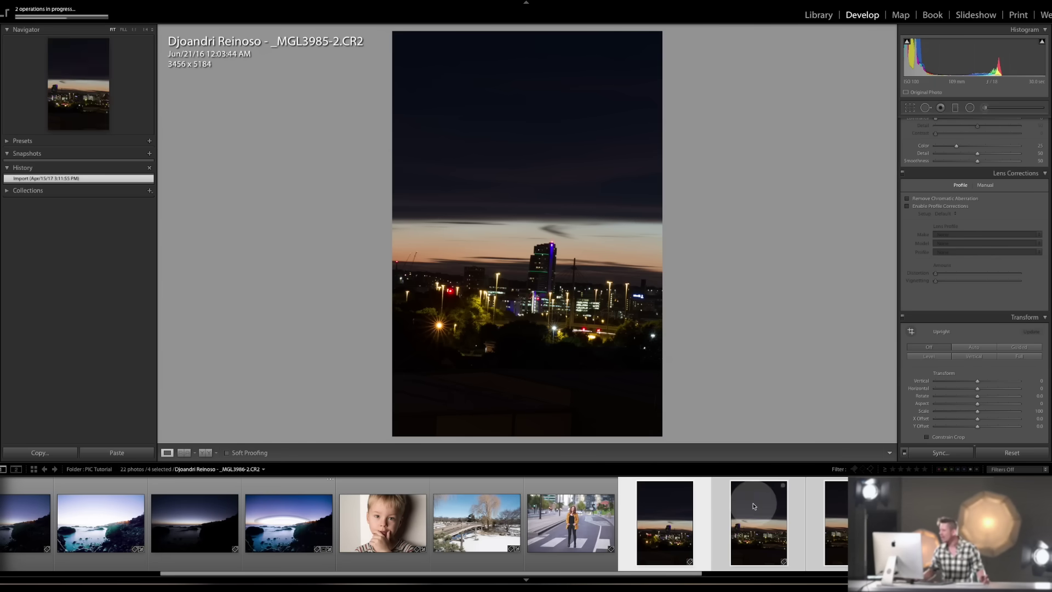
left_click(820, 17)
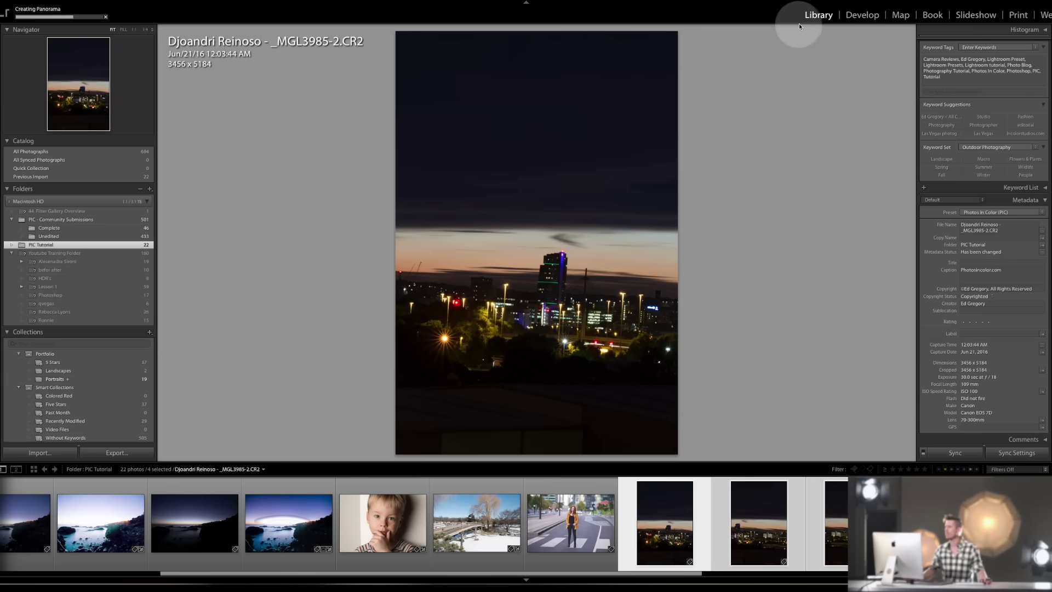
Step: Export the snowy bridge photo to the Desktop, resized to 1000 pixels on the long edge
left_click(477, 523)
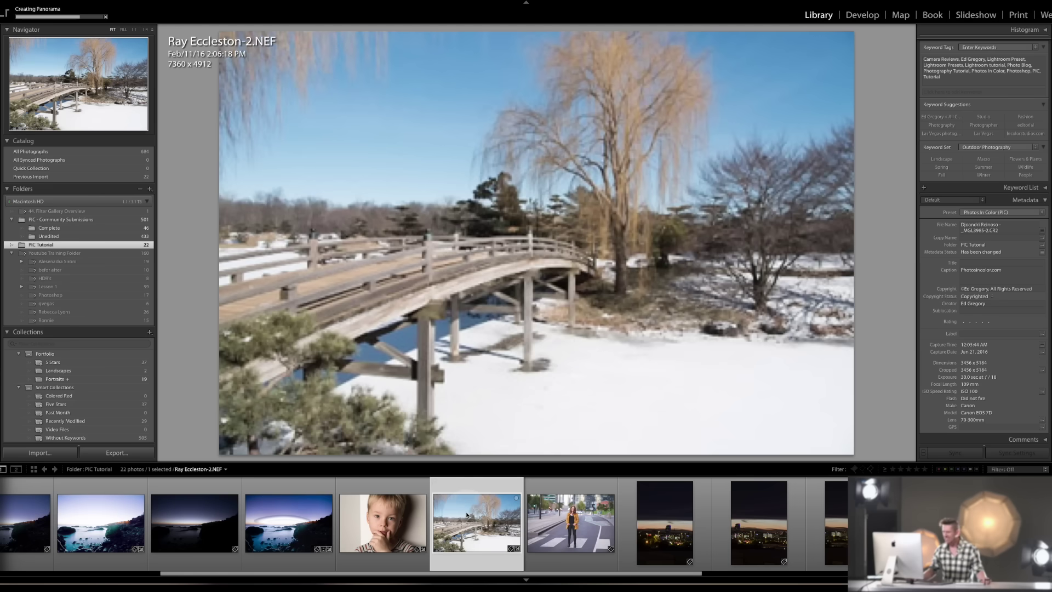
left_click(123, 454)
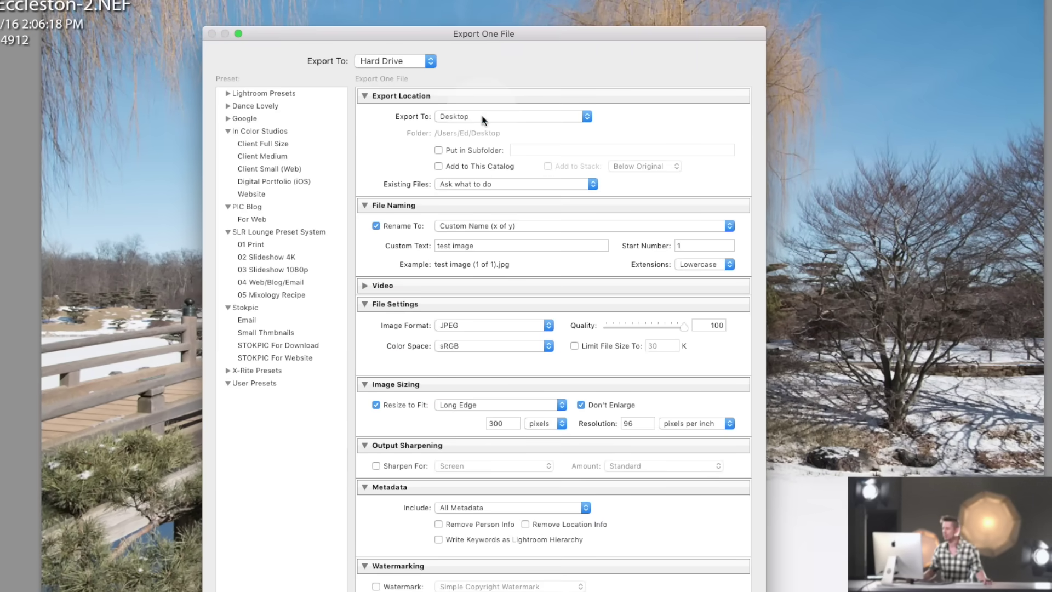
left_click(483, 117)
left_click(483, 117)
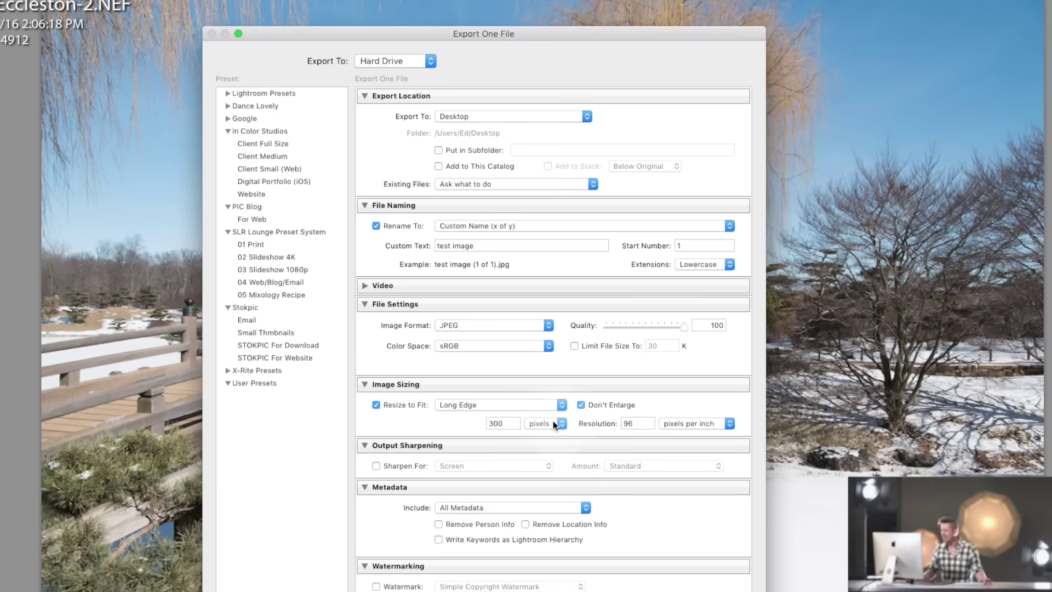
double_click(482, 422)
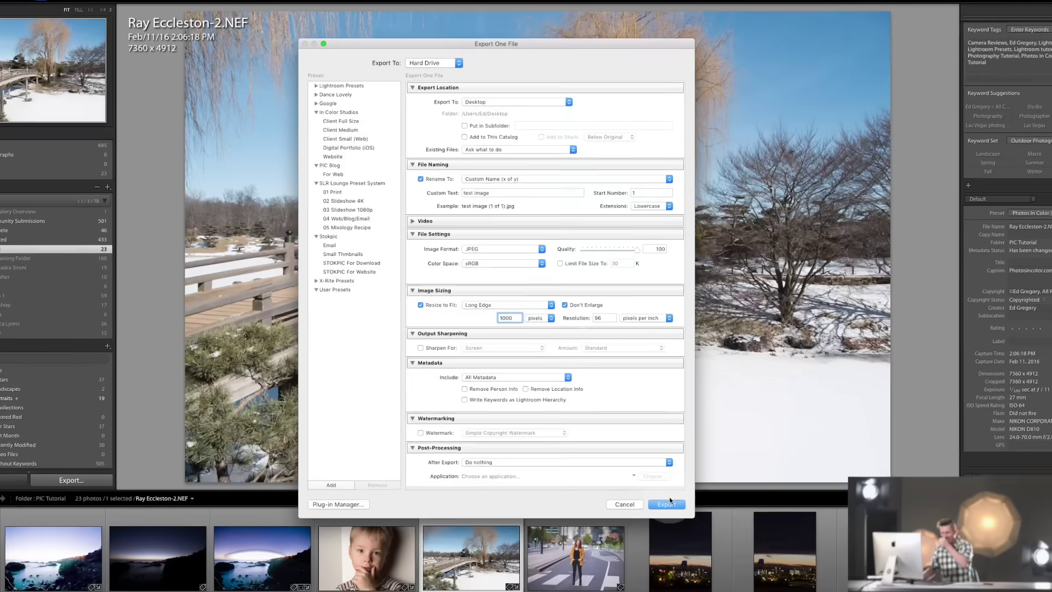
left_click(668, 503)
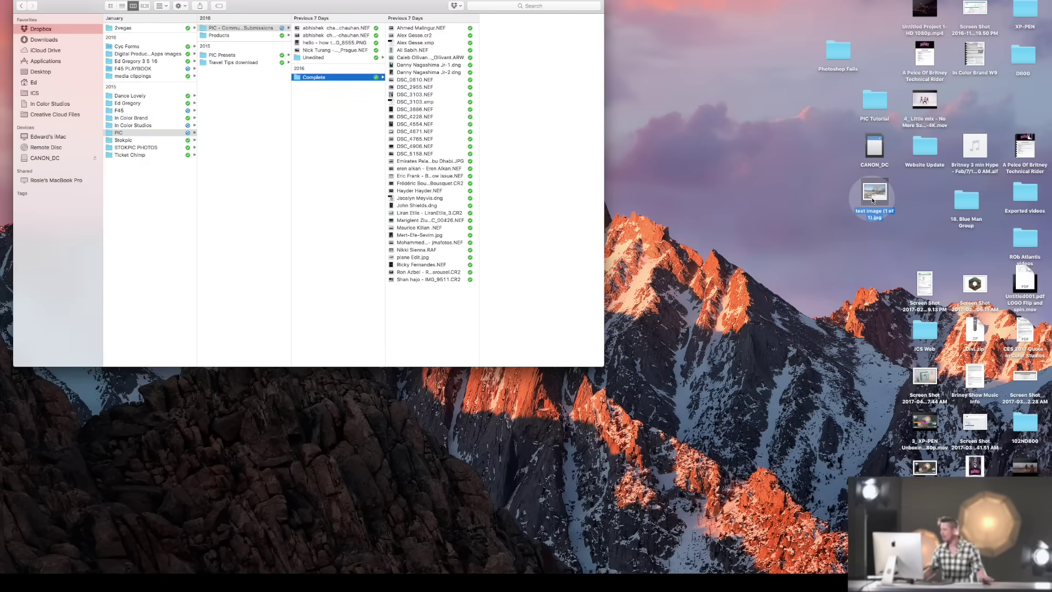
Step: Preview 'test image (1 of 1).jpg' from the desktop in Quick Look
left_click(875, 195)
key("space")
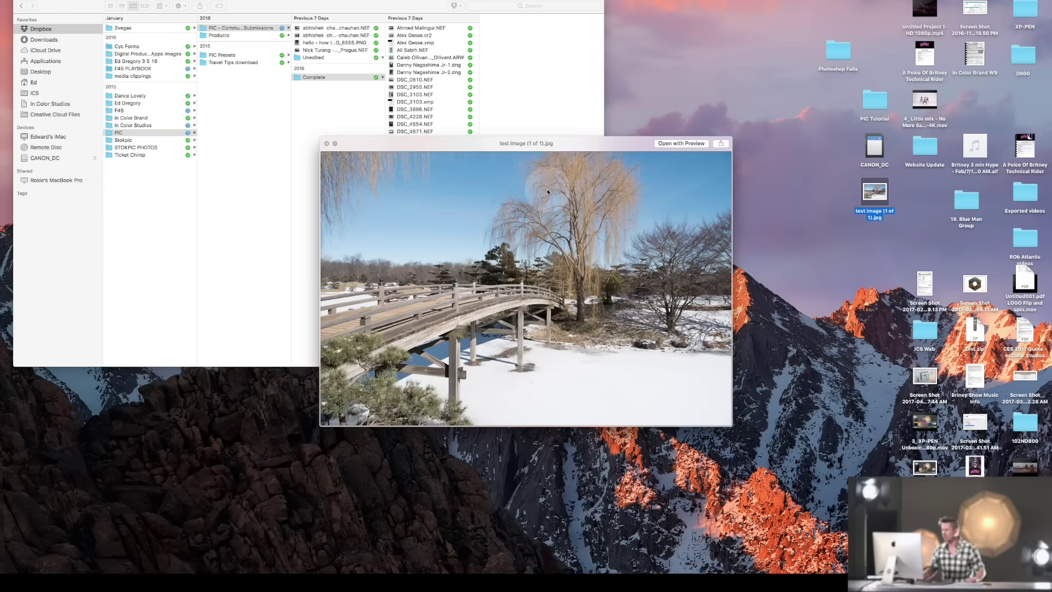